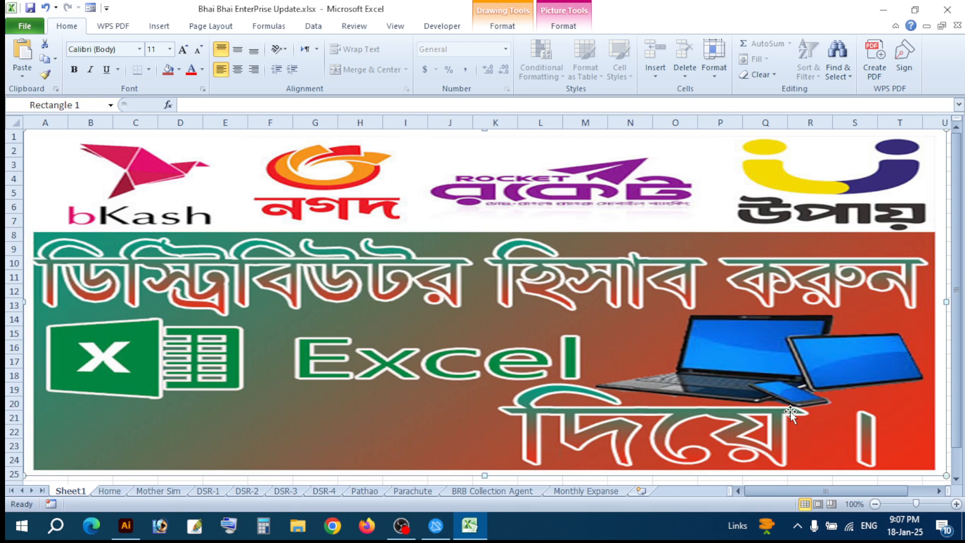
# Step: On the Home sheet, enter 500000 in F3 as the balance for My Capital
pyautogui.click(109, 491)
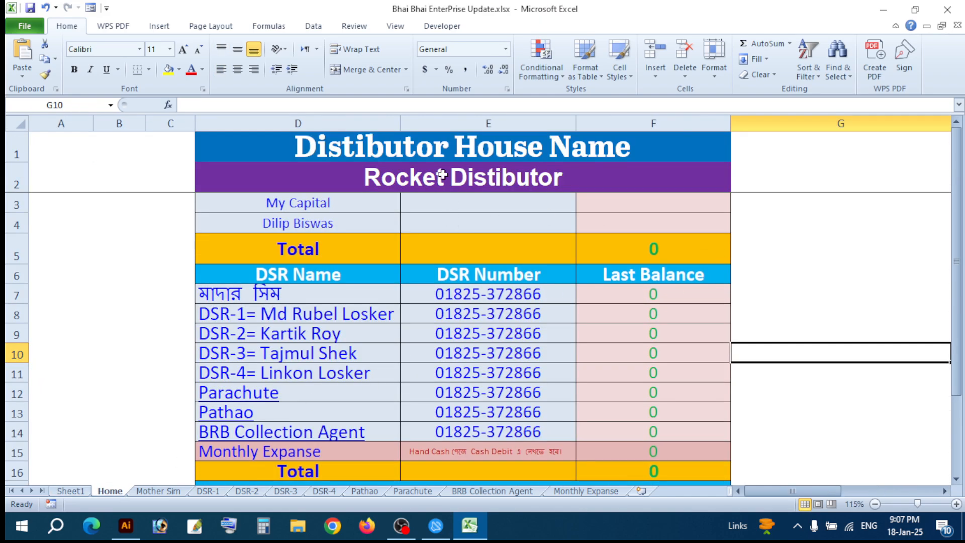
pyautogui.click(473, 181)
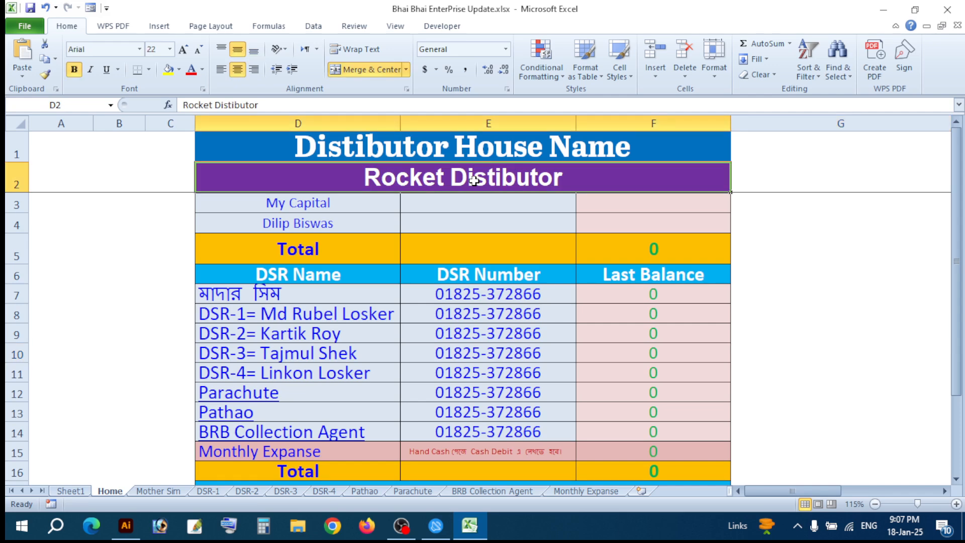
pyautogui.click(613, 208)
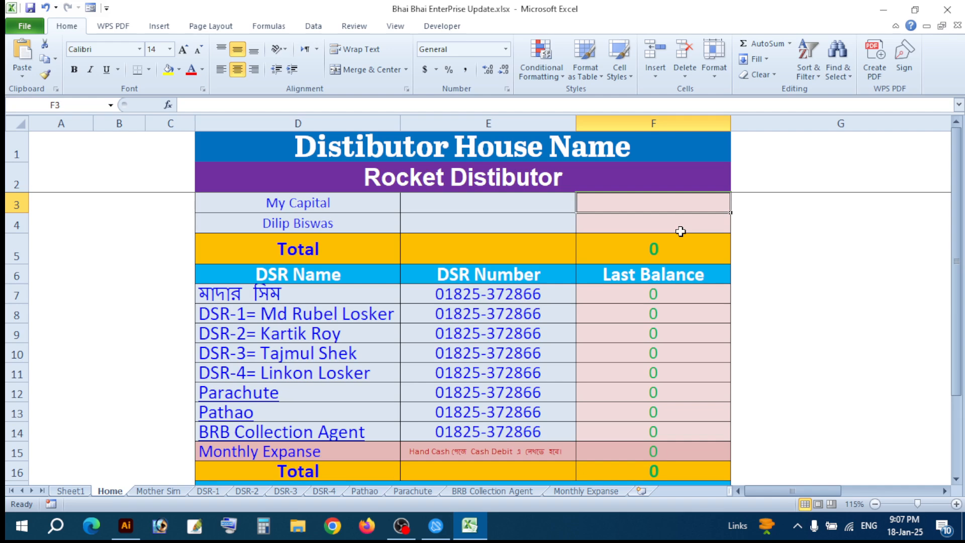
pyautogui.write('5')
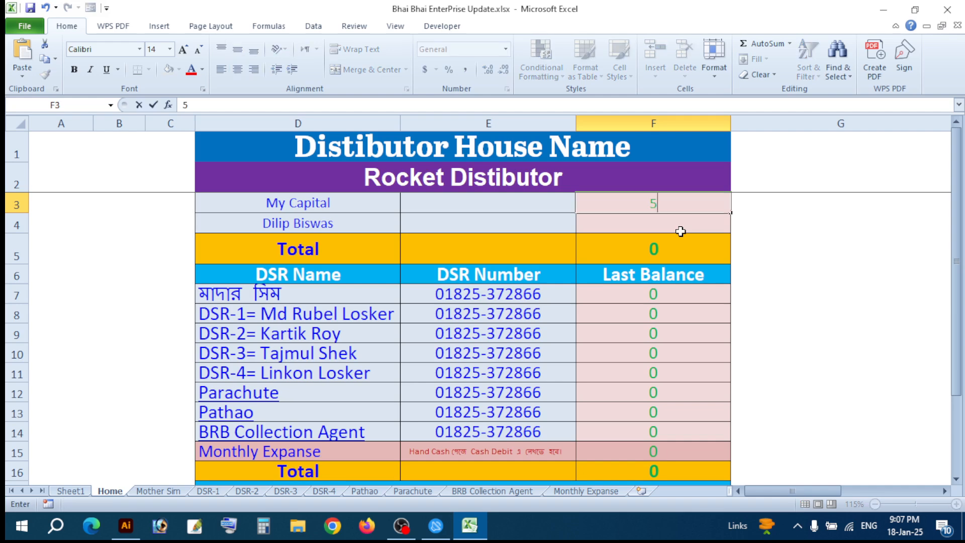
pyautogui.write('00000')
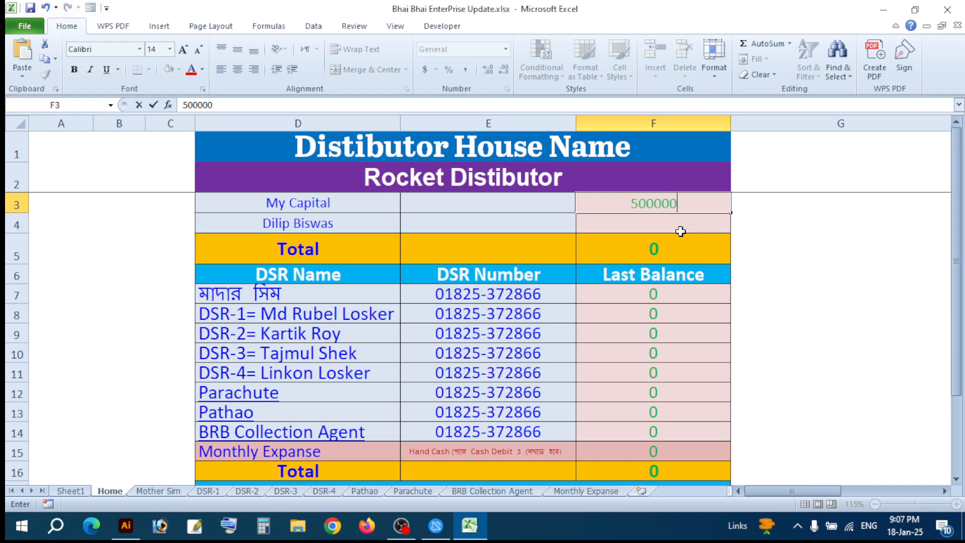
pyautogui.press('Return')
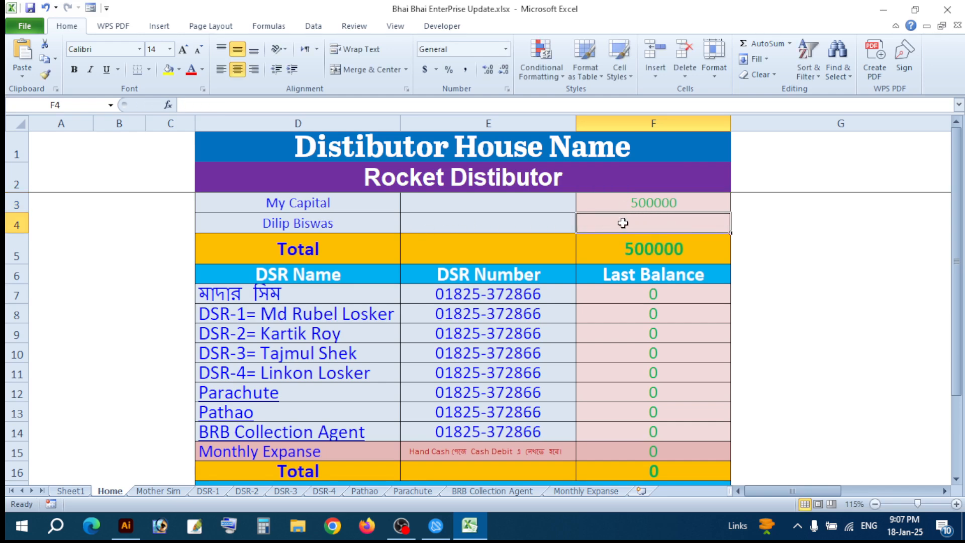
# Step: Clear the person's name from the row directly below My Capital
pyautogui.click(345, 221)
pyautogui.press('Delete')
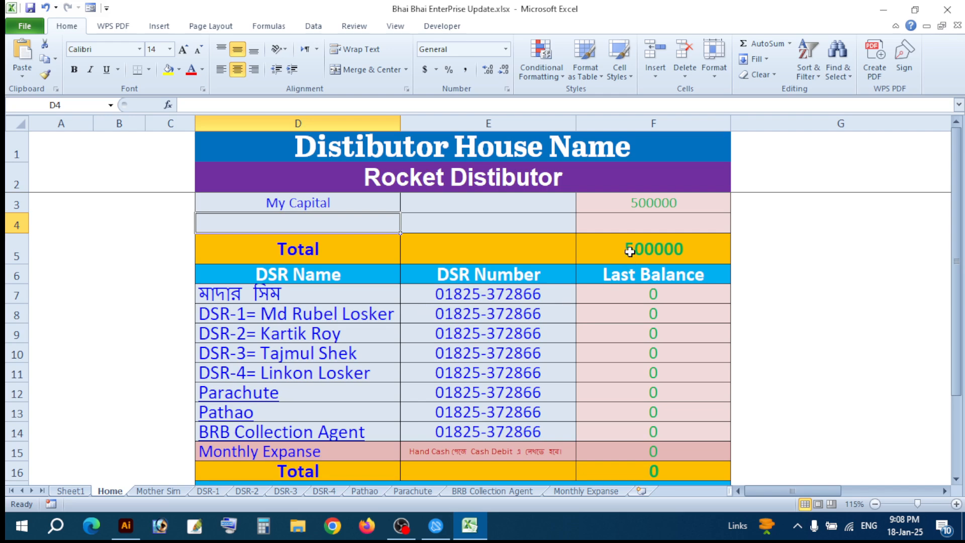
pyautogui.click(658, 196)
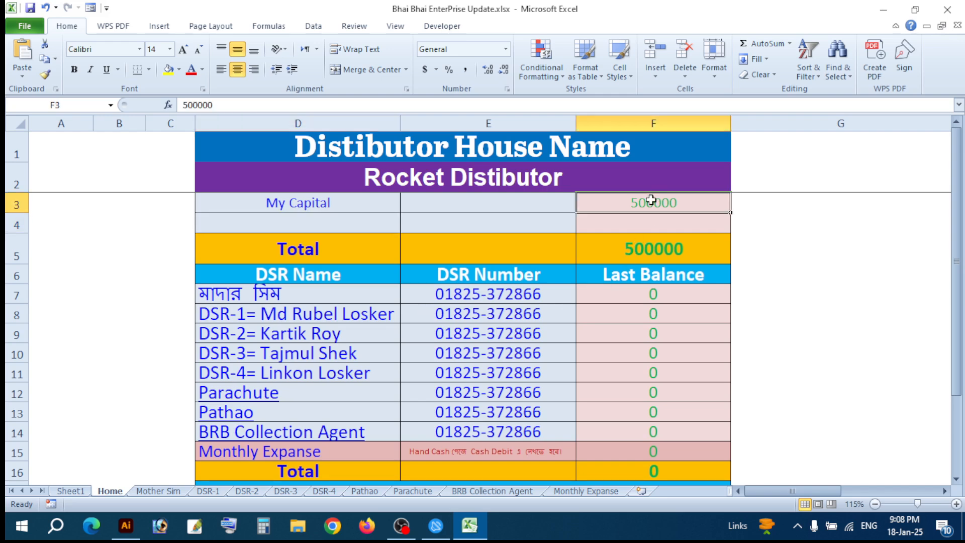
# Step: Check the navigation links between the Home, Mother Sim, DSR-1 and DSR-2 sheets
pyautogui.click(256, 296)
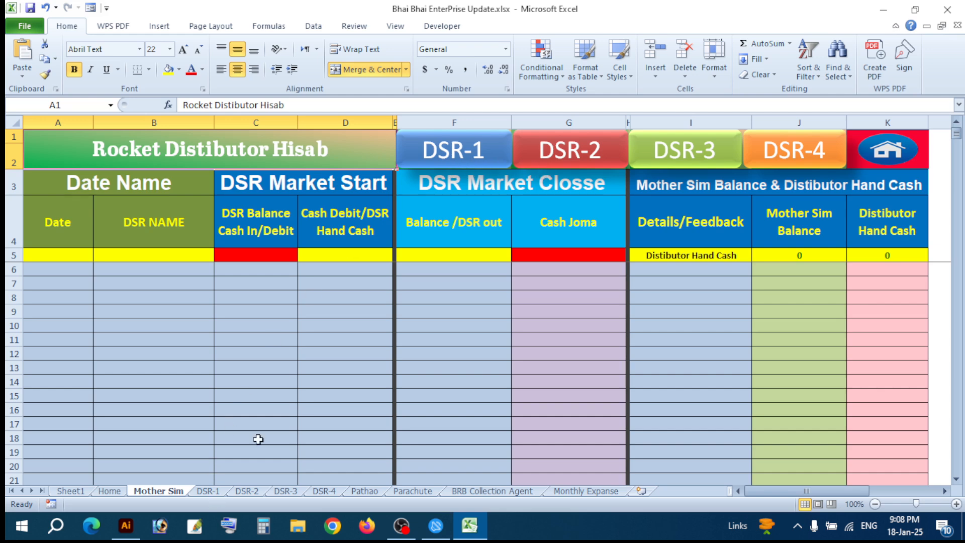
pyautogui.click(462, 161)
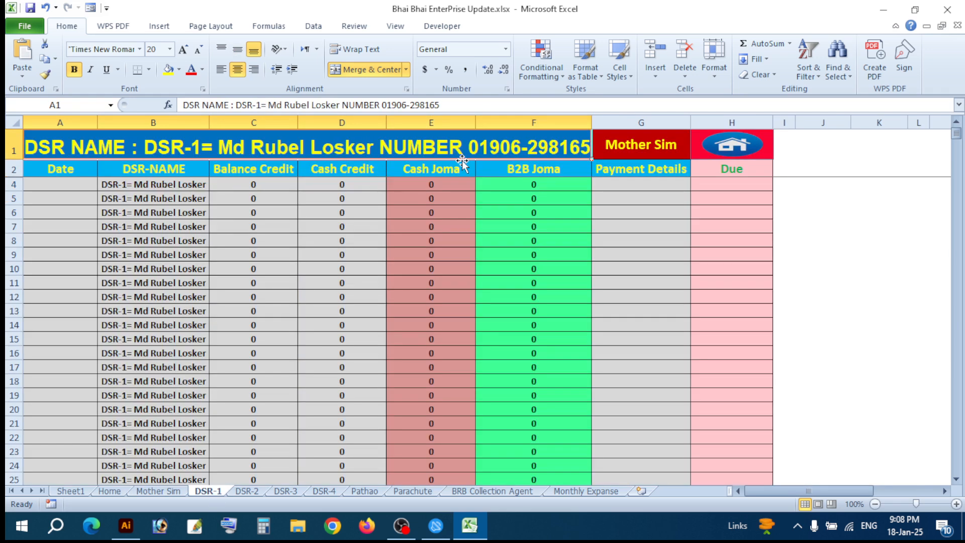
pyautogui.click(724, 145)
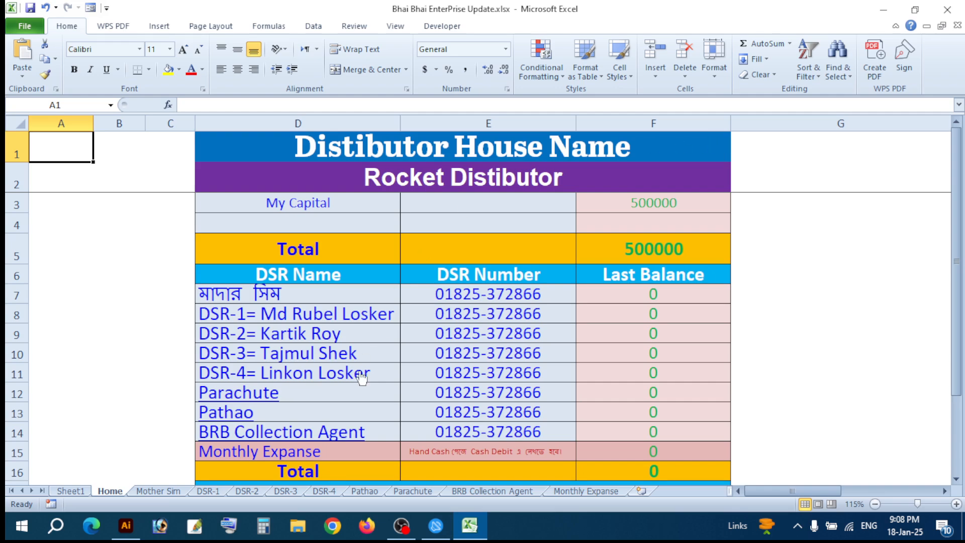
pyautogui.click(256, 301)
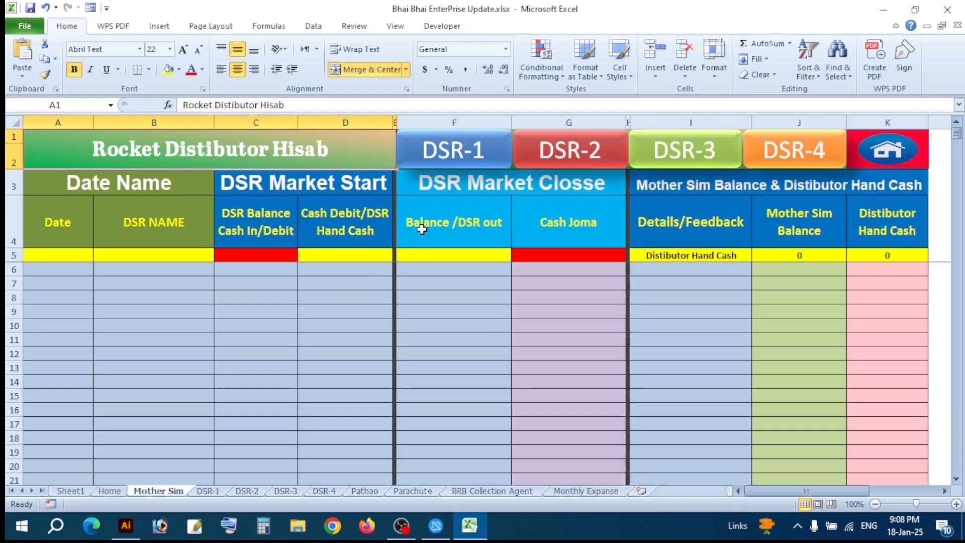
pyautogui.click(561, 166)
pyautogui.click(713, 144)
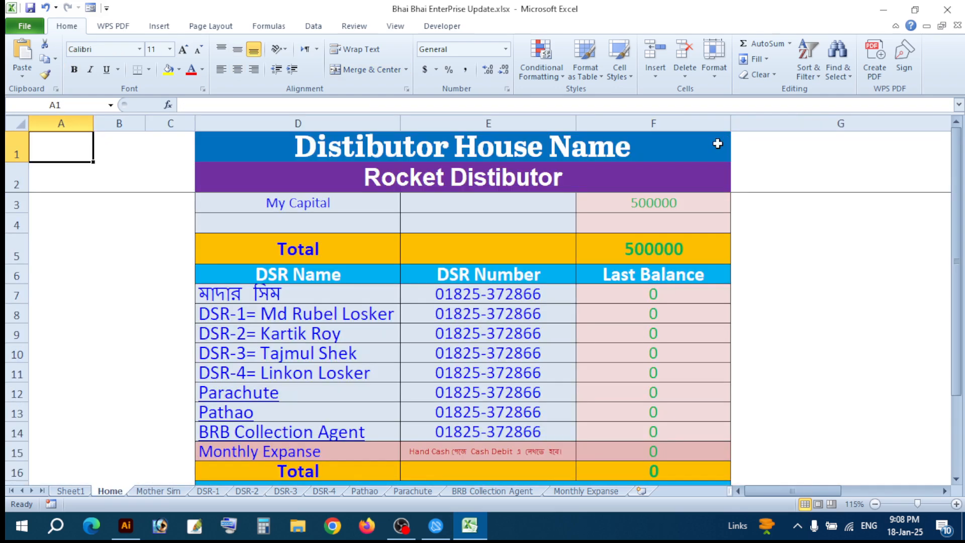
pyautogui.click(148, 493)
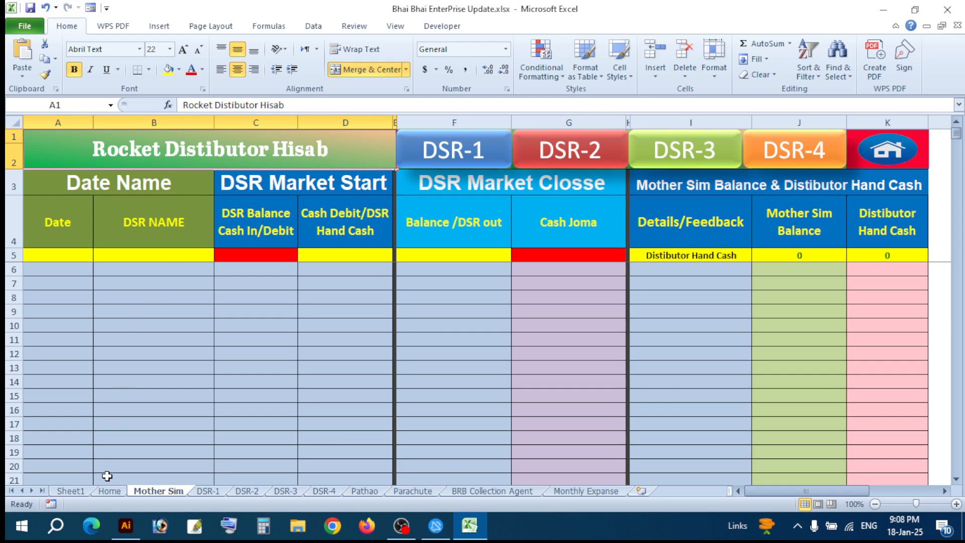
pyautogui.click(109, 491)
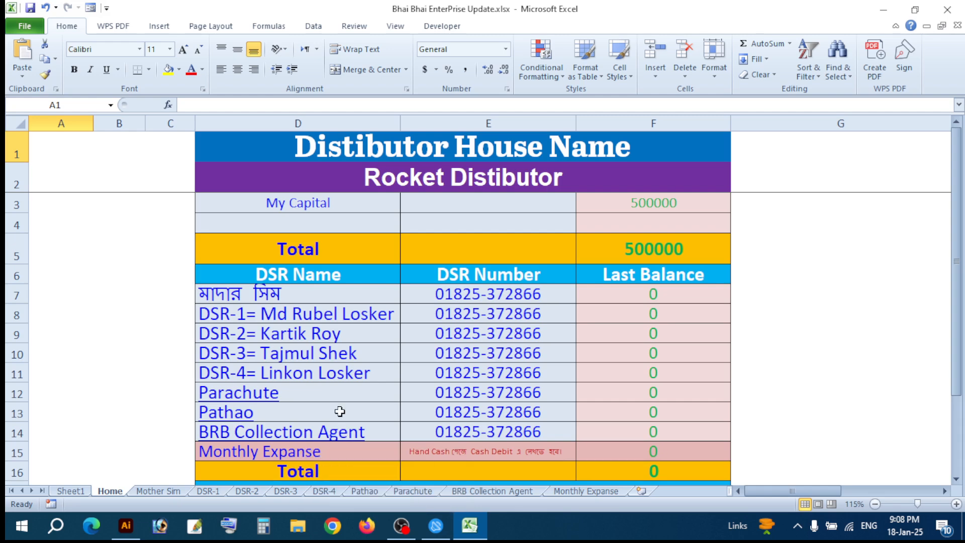
# Step: On the Mother Sim sheet, enter opening amounts in row 5: 300,000 for DSR Balance Cash In/Debit and 200,000 for Cash Joma
pyautogui.click(265, 297)
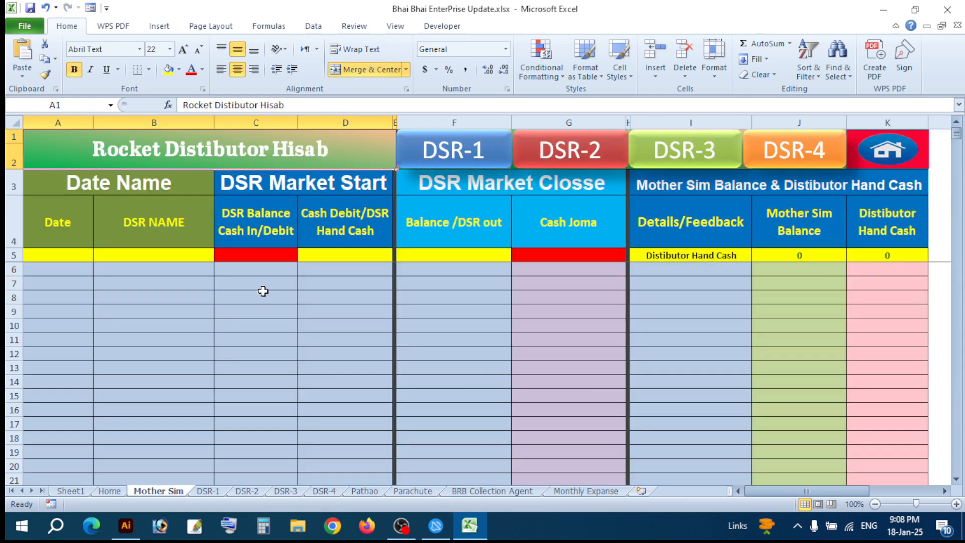
pyautogui.click(269, 257)
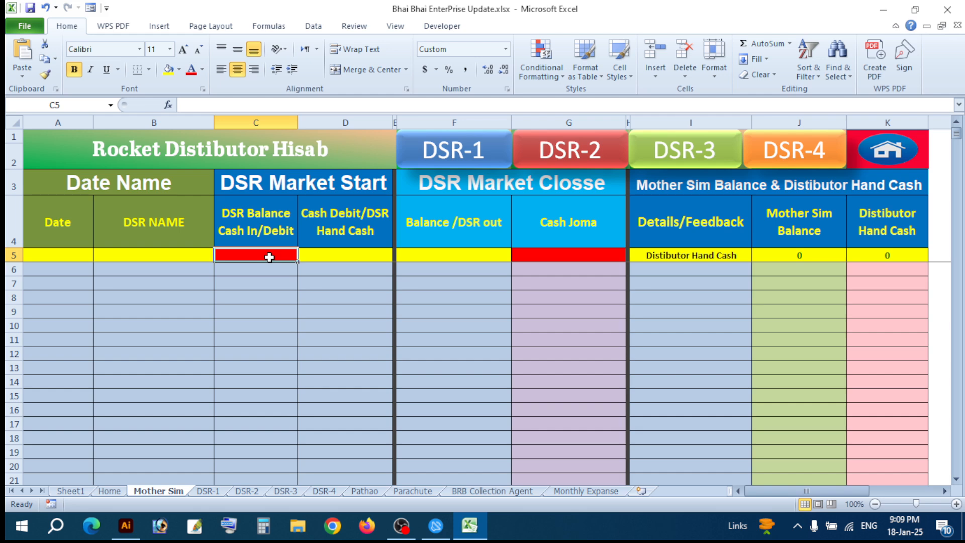
pyautogui.write('300,000')
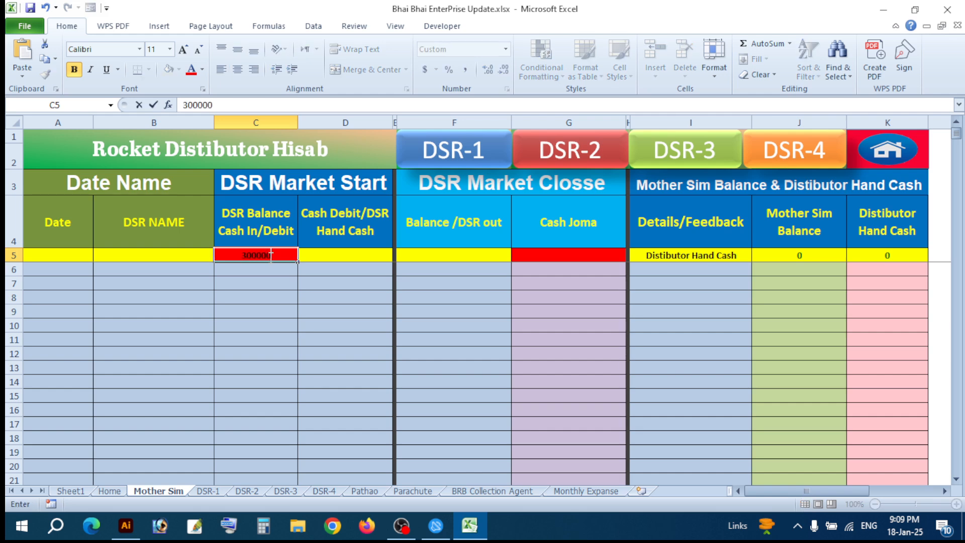
pyautogui.press('Return')
pyautogui.click(539, 259)
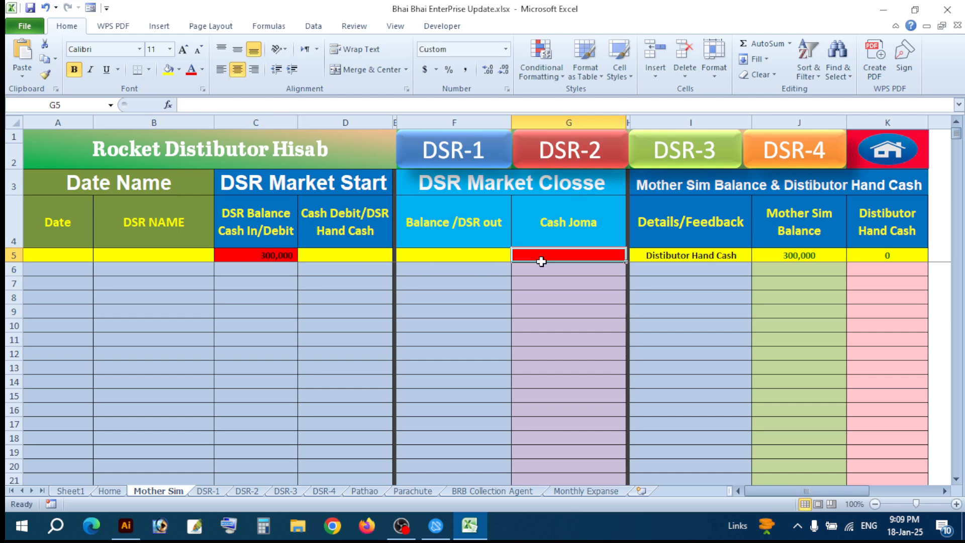
pyautogui.write('2000')
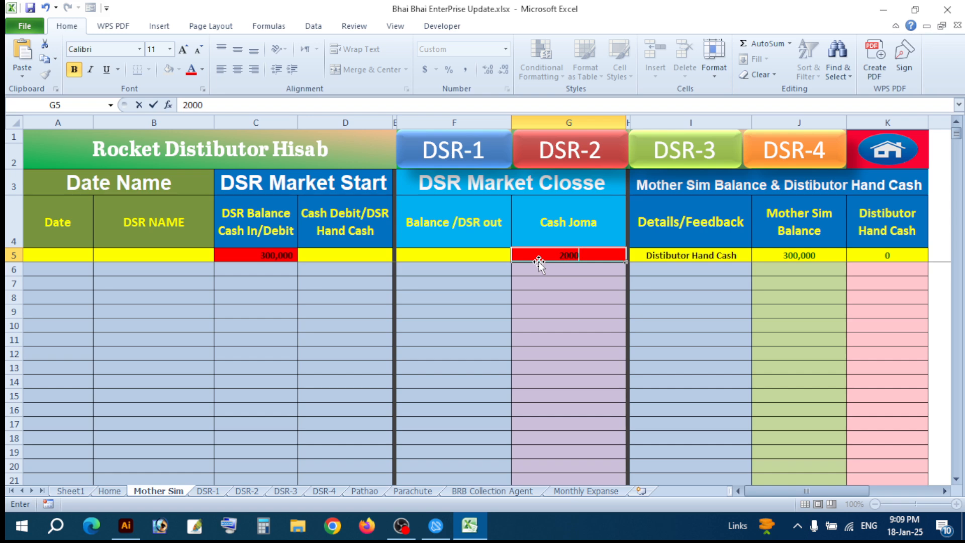
pyautogui.write(',000')
pyautogui.press('Return')
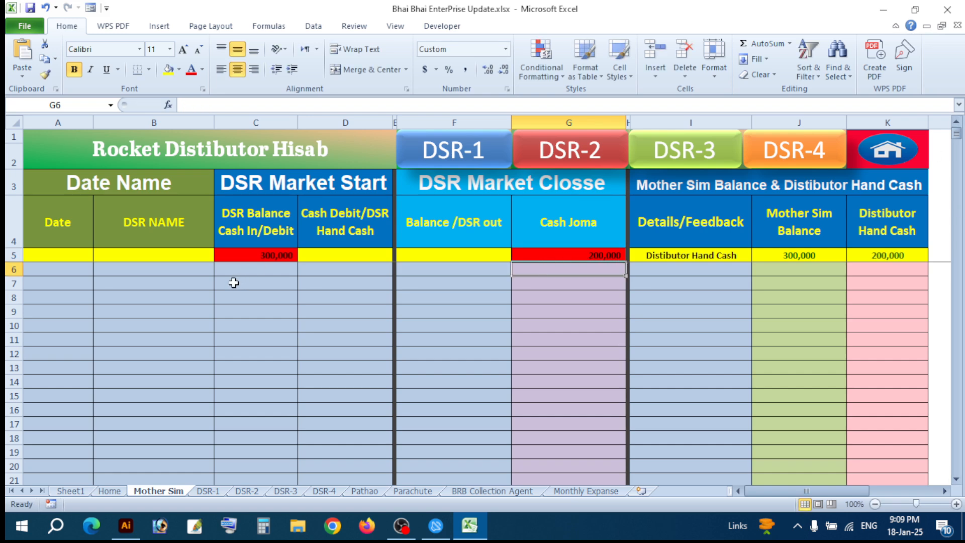
# Step: Enter the date 18-01-2025 in row 6 of the Mother Sim sheet
pyautogui.click(79, 269)
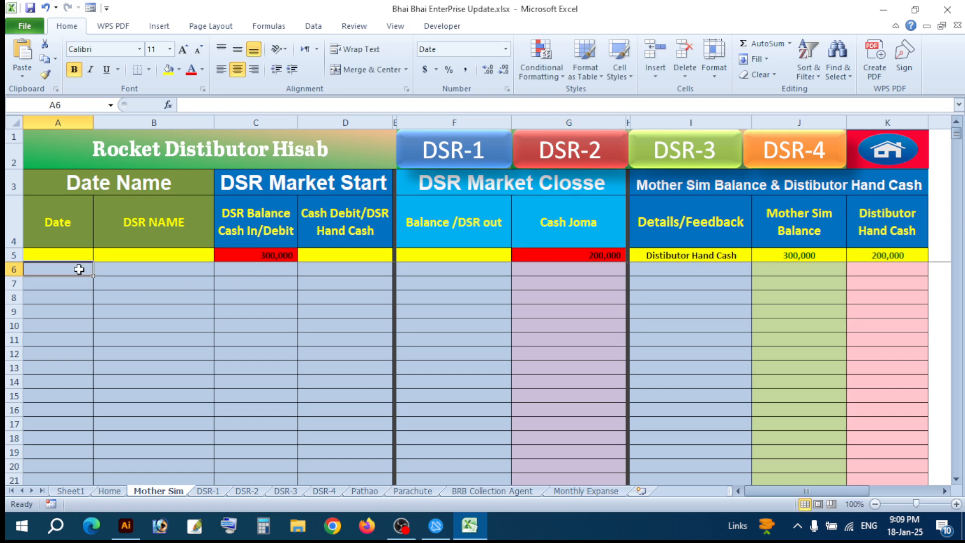
pyautogui.hotkey('ctrl', ';')
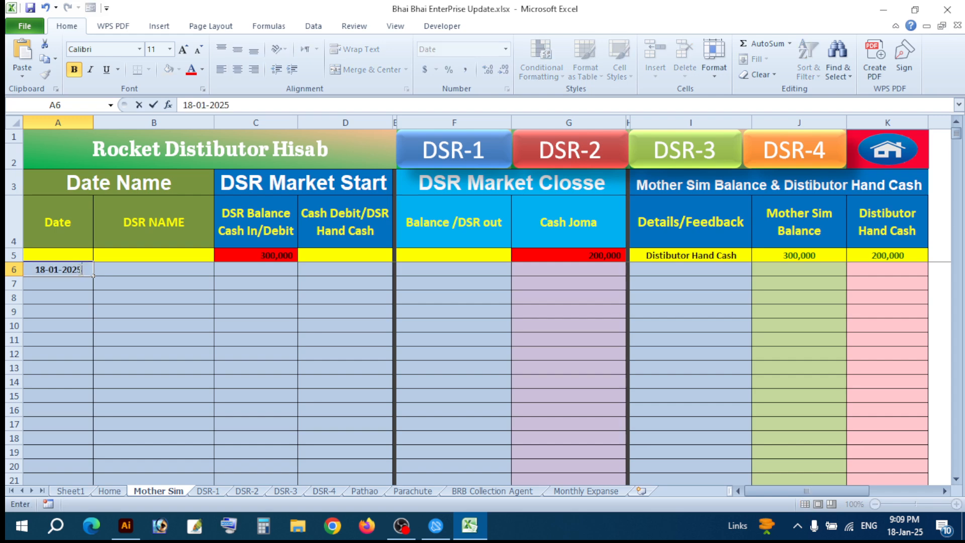
pyautogui.press('Return')
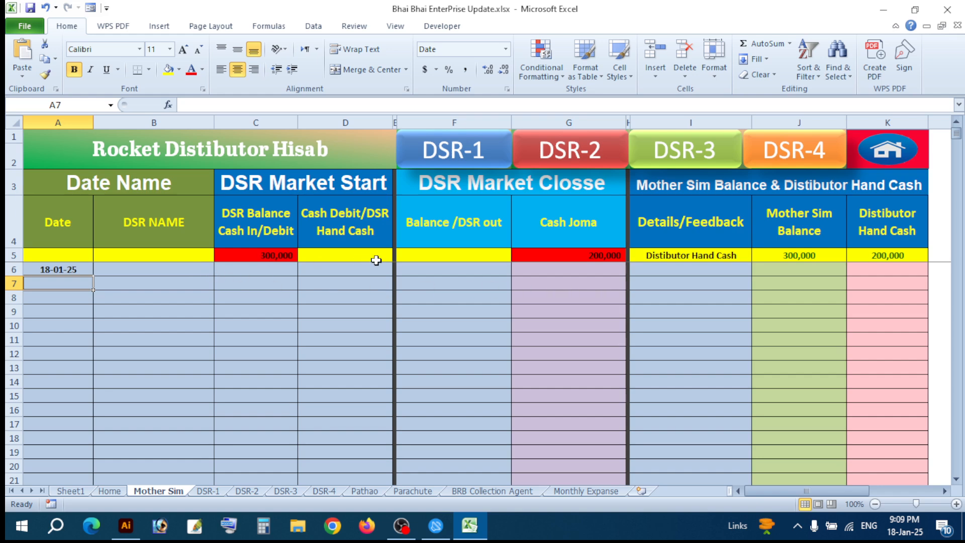
# Step: Enter the date 18-01-2025 in row 4 of the DSR-1 sheet and return to the Mother Sim sheet
pyautogui.click(472, 160)
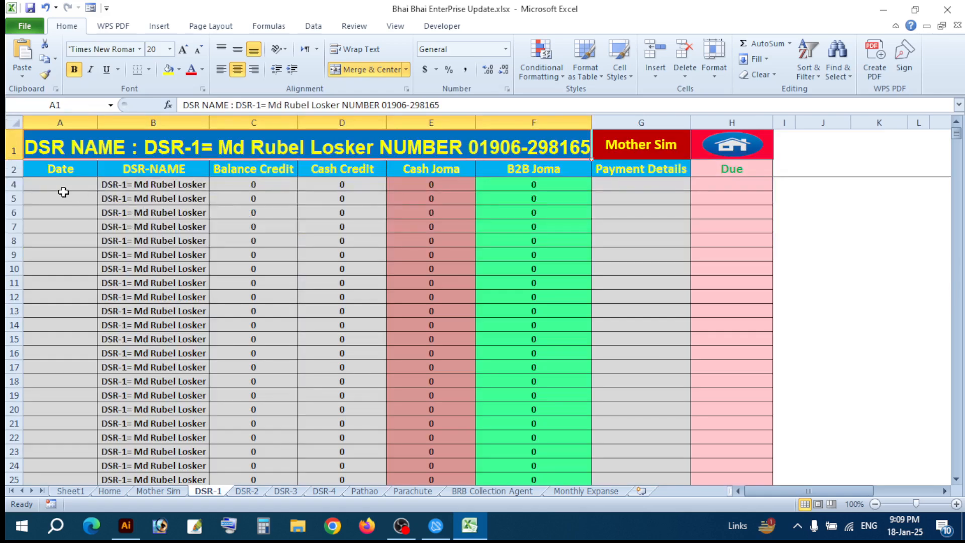
pyautogui.click(61, 186)
pyautogui.write('18-01-2025')
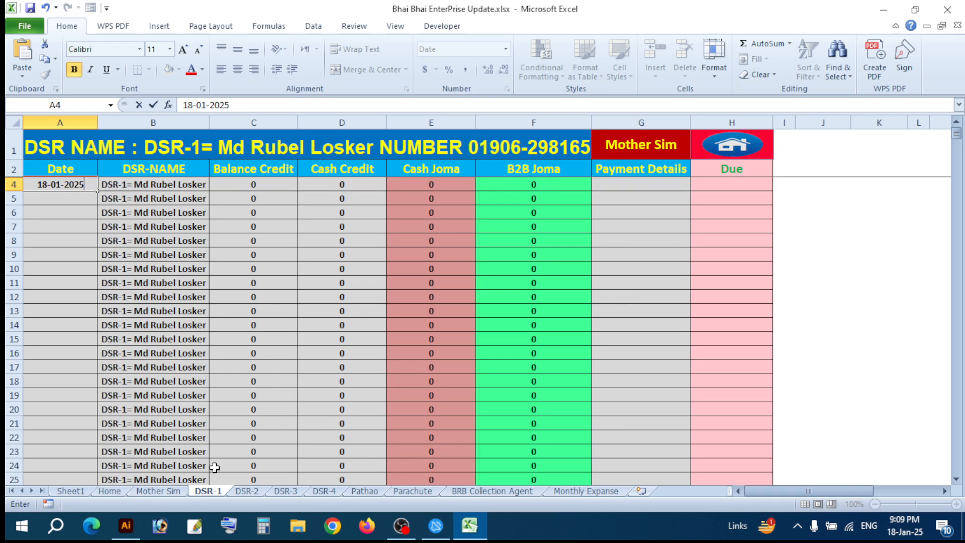
pyautogui.click(658, 147)
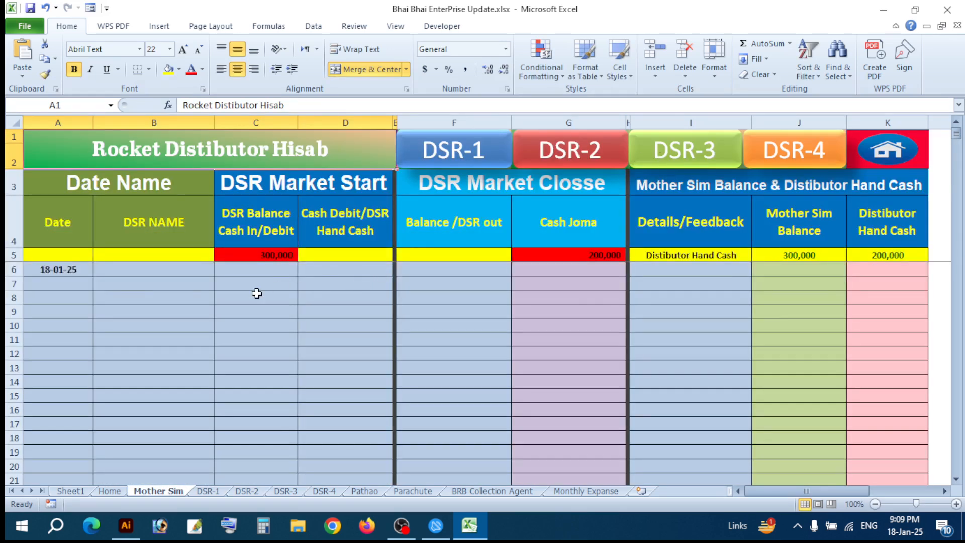
# Step: Choose the DSR-1 representative as the DSR name in row 6
pyautogui.click(134, 272)
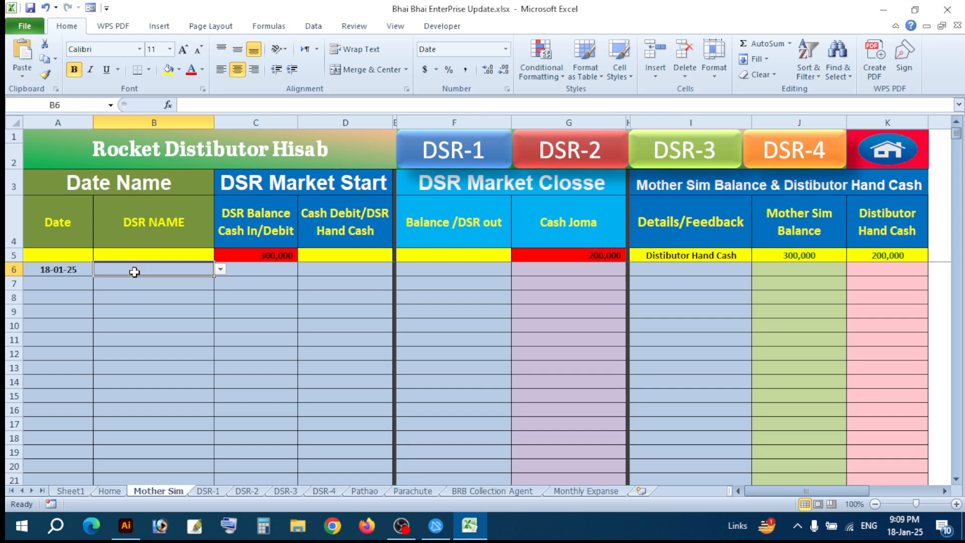
pyautogui.click(220, 272)
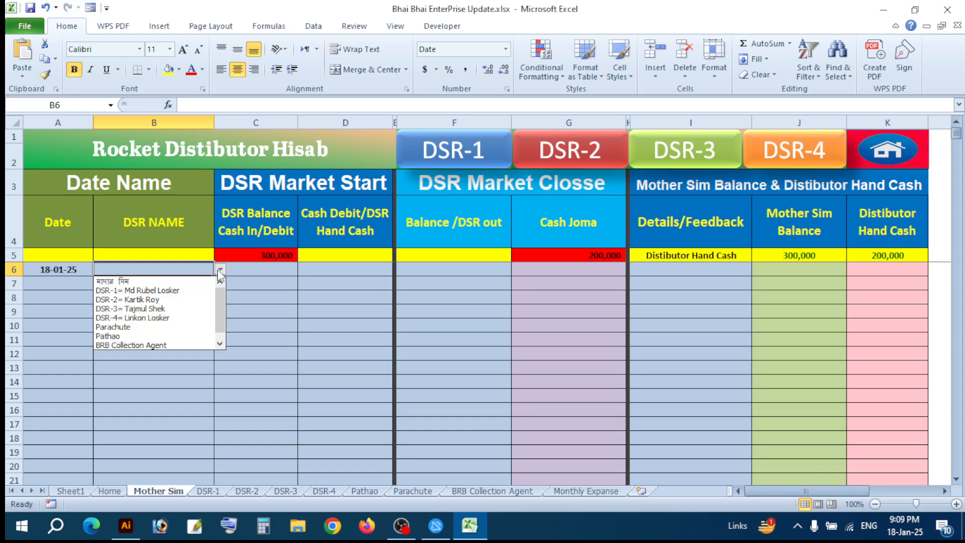
pyautogui.click(196, 294)
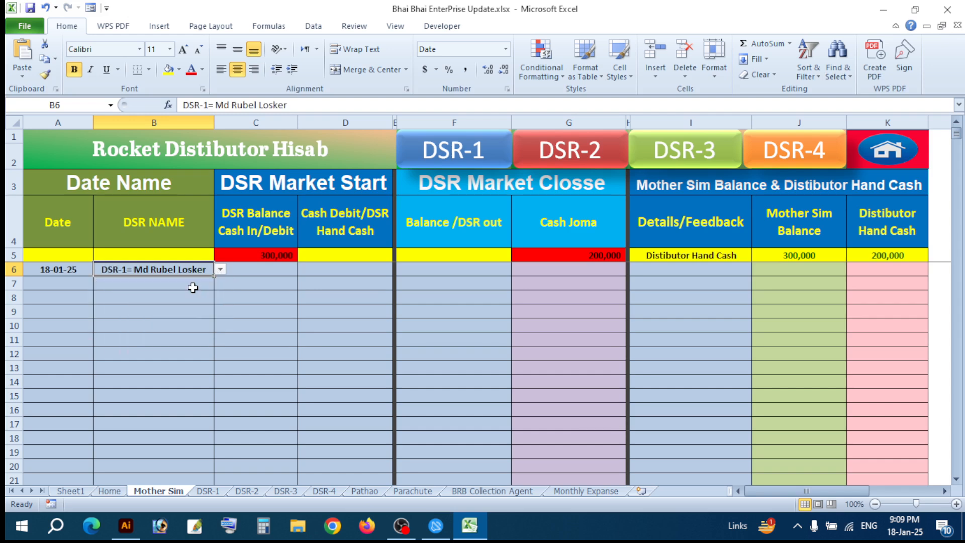
# Step: Enter 50000 in row 6 for both DSR Balance Cash In/Debit and Cash Debit/DSR Hand Cash
pyautogui.click(266, 270)
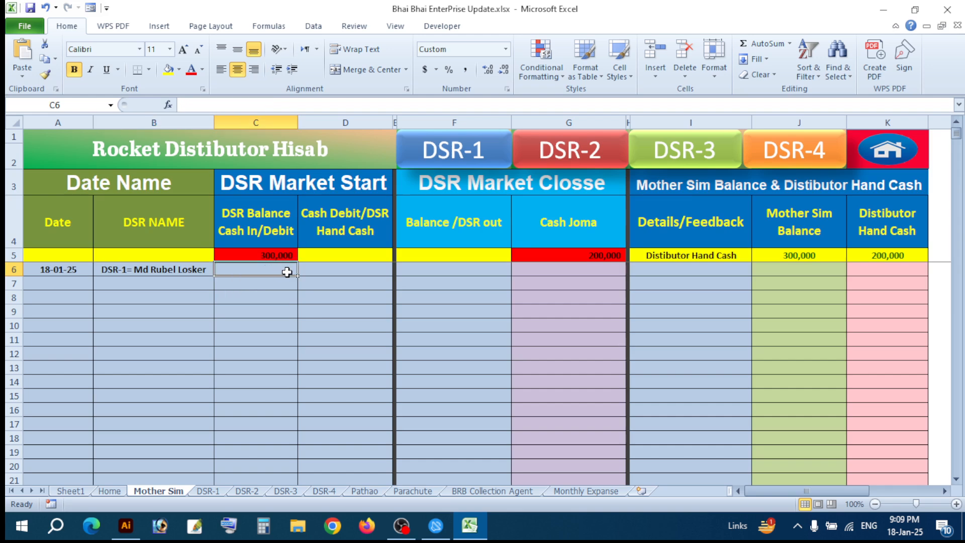
pyautogui.write('50000')
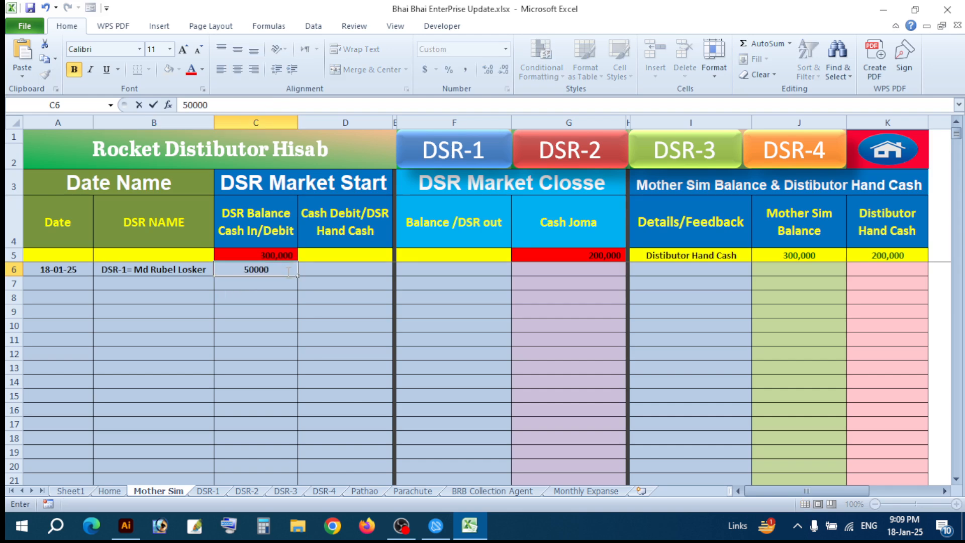
pyautogui.press('Tab')
pyautogui.click(590, 269)
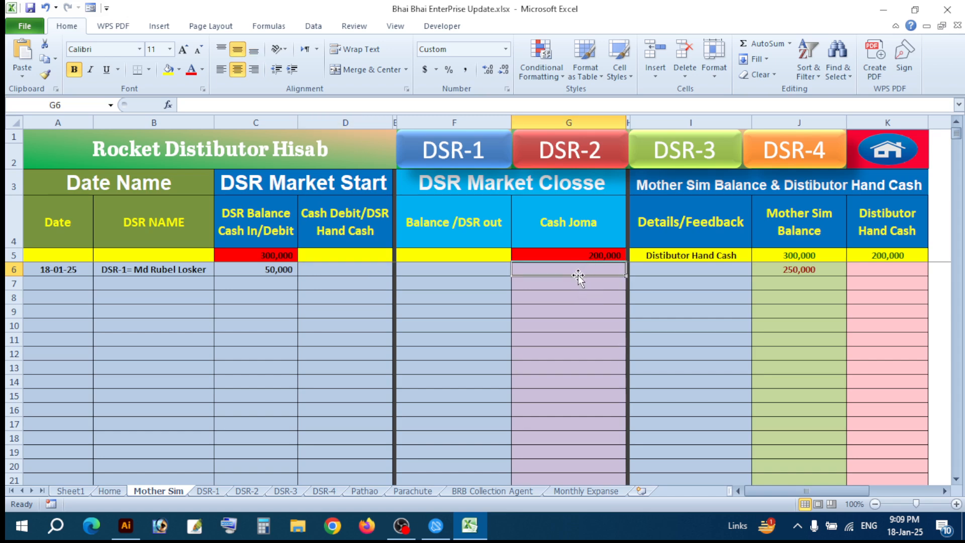
pyautogui.click(358, 271)
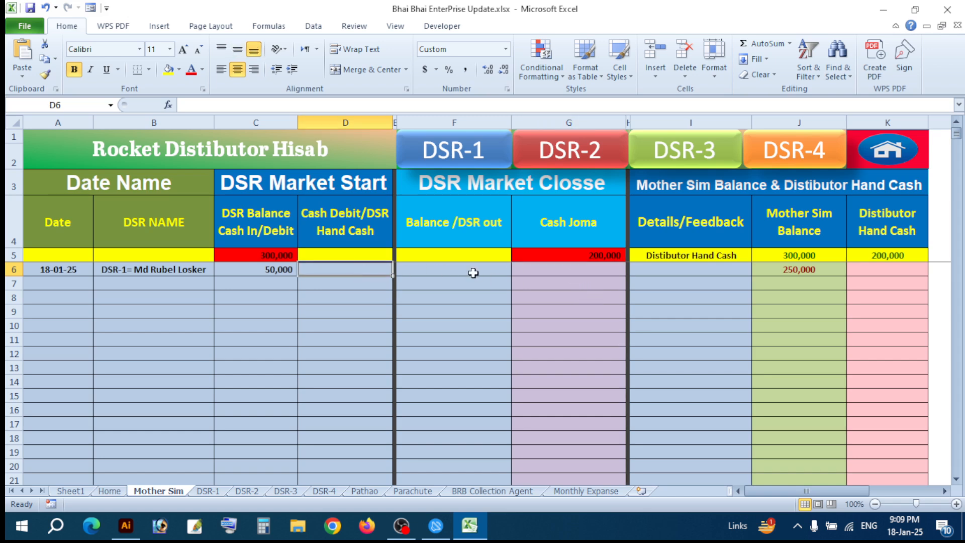
pyautogui.write('50000')
pyautogui.press('Return')
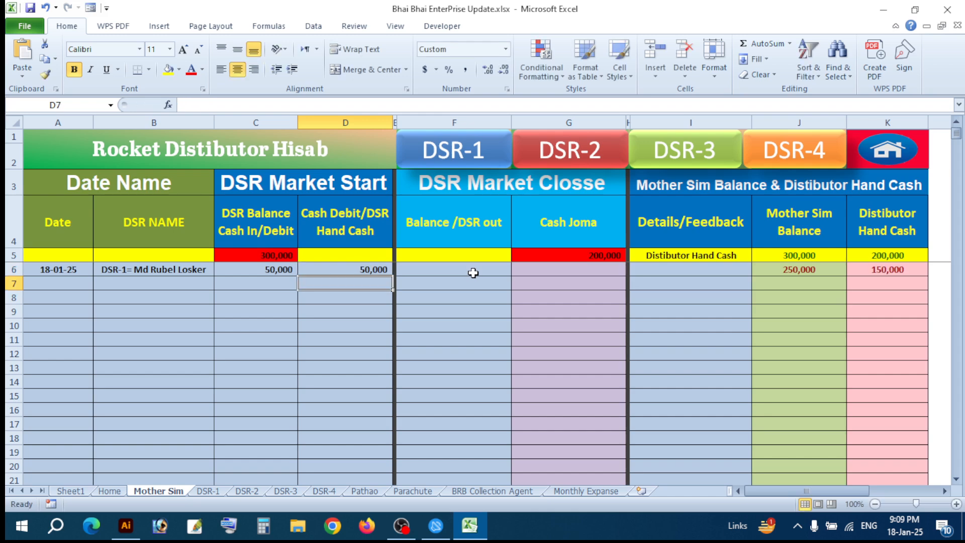
# Step: Highlight the DSR Market Start columns and the DSR Market Closse columns to compare the two sections
pyautogui.moveTo(251, 184); pyautogui.dragTo(308, 284)
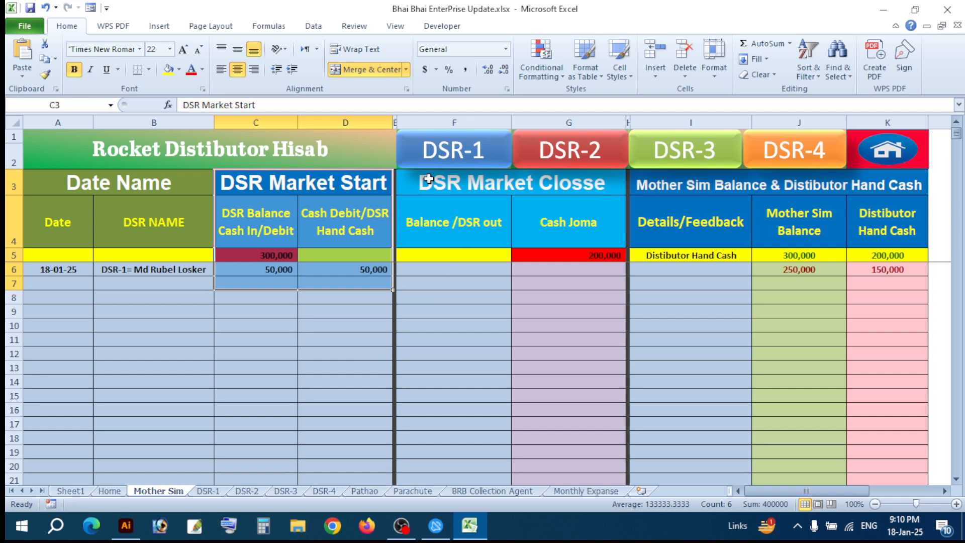
pyautogui.moveTo(431, 182); pyautogui.dragTo(483, 376)
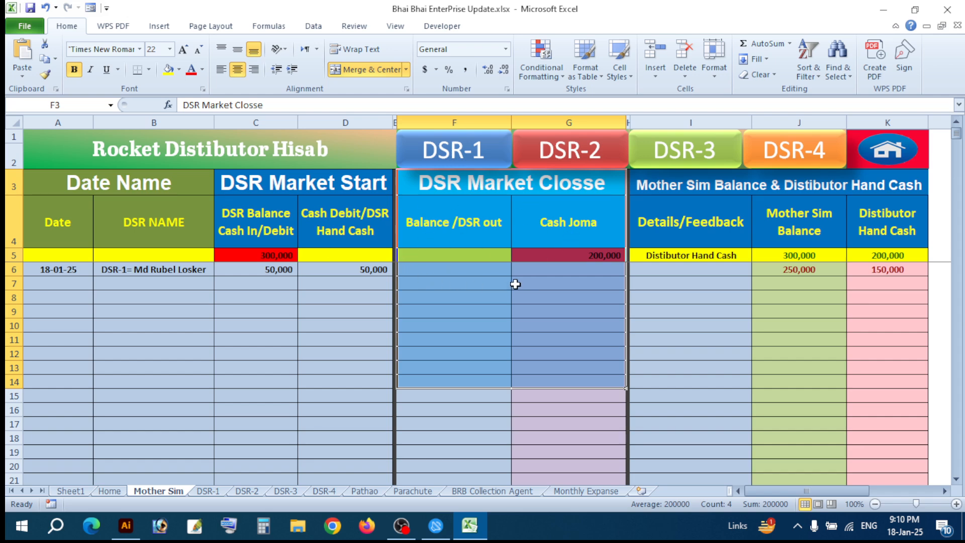
pyautogui.moveTo(271, 190); pyautogui.dragTo(291, 312)
# Step: Enter the date 18-01-2025 in row 7 of the Mother Sim sheet and choose the DSR-4 representative as the DSR name
pyautogui.click(83, 283)
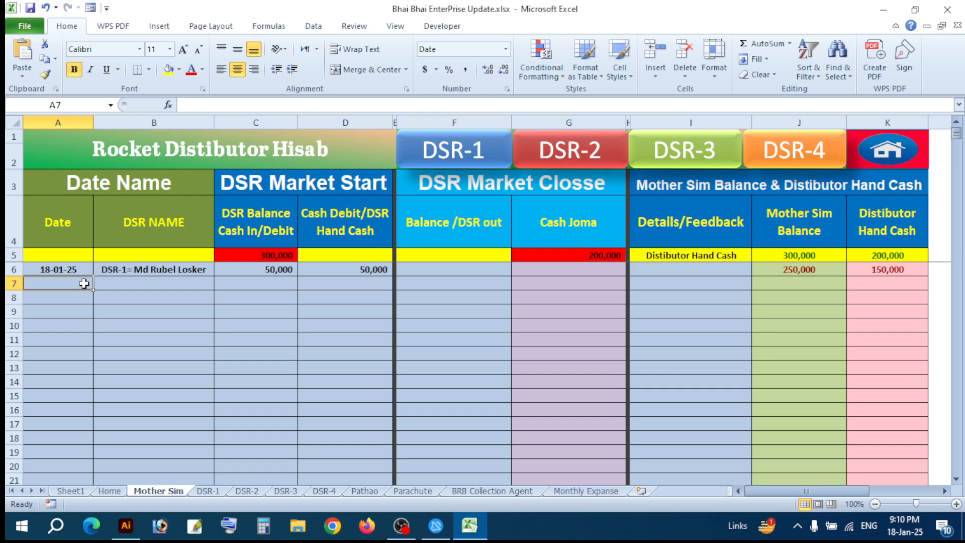
pyautogui.write('18-01-2025')
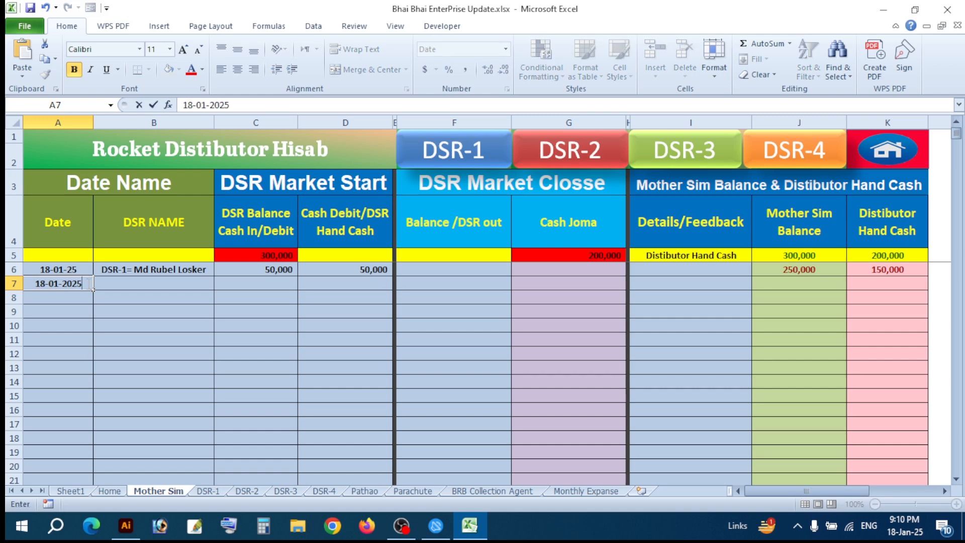
pyautogui.press('Tab')
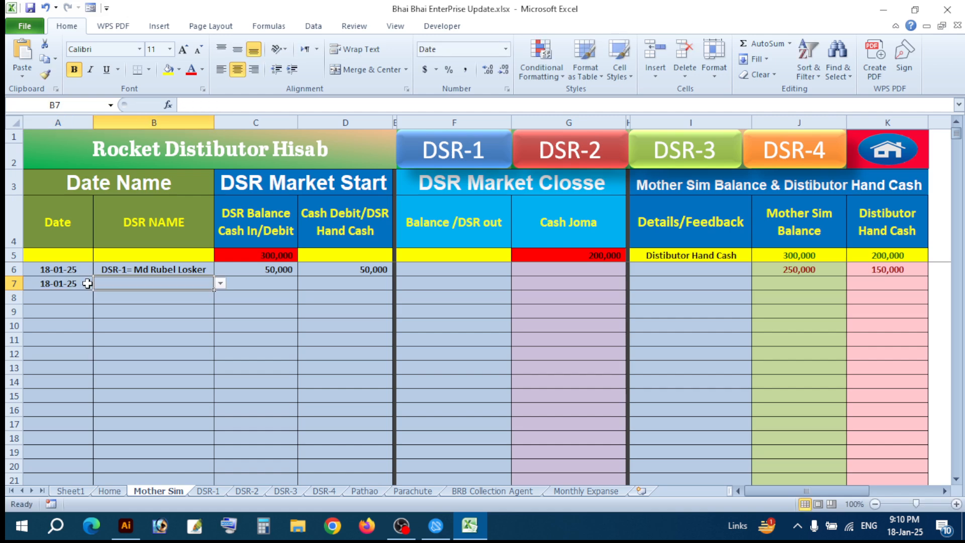
pyautogui.click(220, 284)
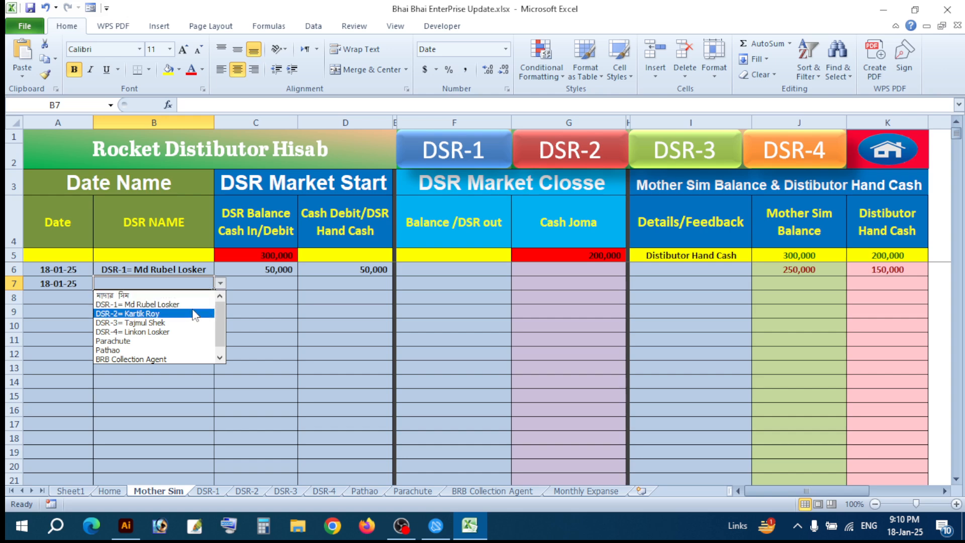
pyautogui.click(186, 333)
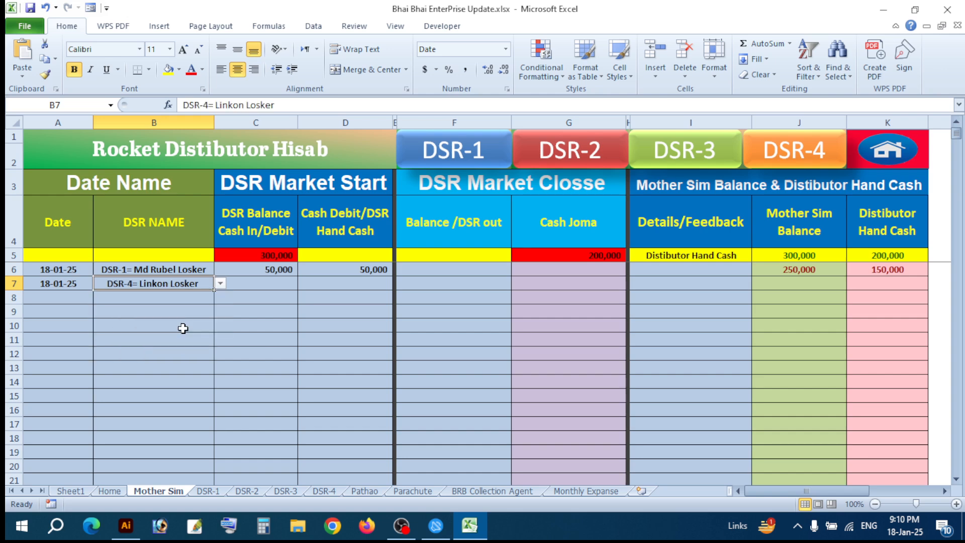
pyautogui.click(176, 297)
# Step: Enter 30000 for DSR Balance Cash In/Debit and 20000 for Cash Debit/DSR Hand Cash in row 7
pyautogui.click(252, 285)
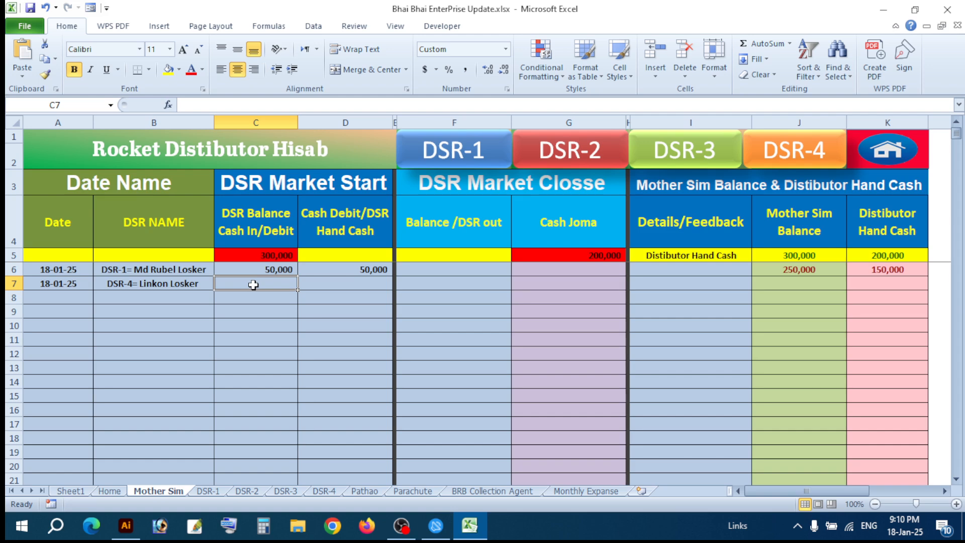
pyautogui.write('30000')
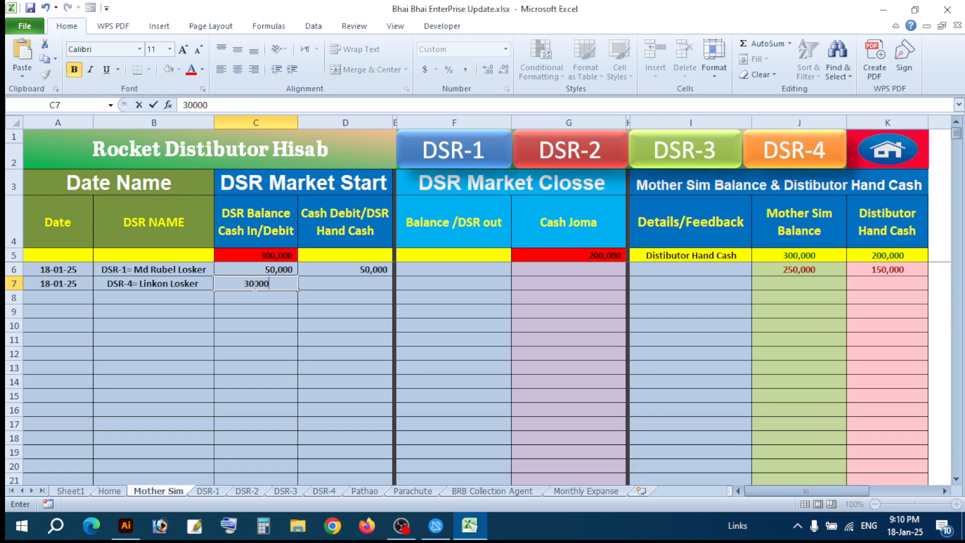
pyautogui.press('Tab')
pyautogui.write('20,000')
pyautogui.press('Return')
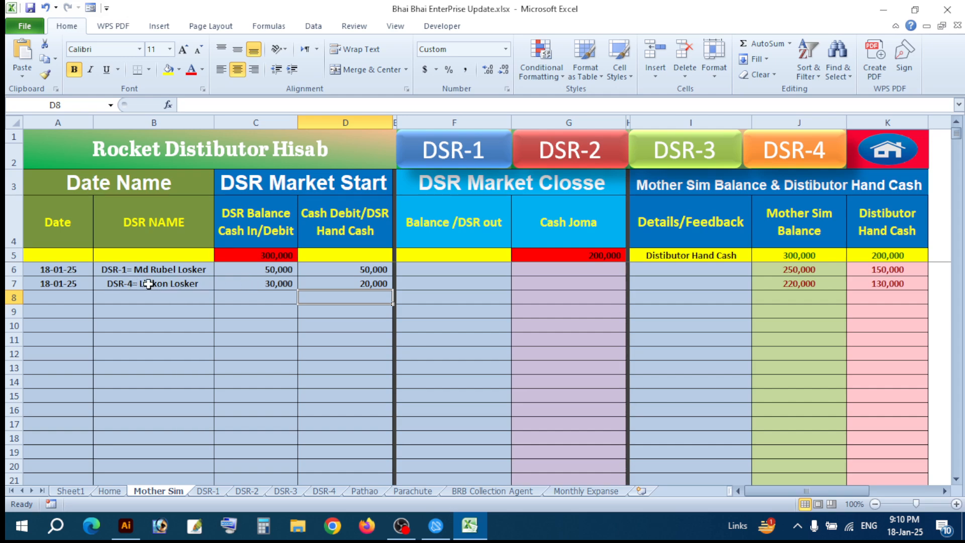
# Step: Set the date in row 4 of the DSR-4 sheet to 18-01-2025 and return to the Mother Sim sheet
pyautogui.click(817, 158)
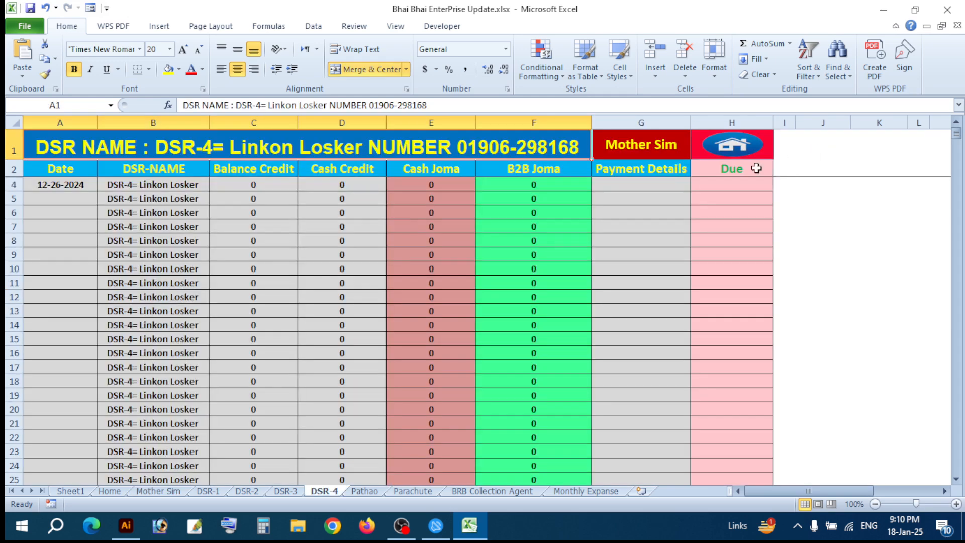
pyautogui.click(74, 184)
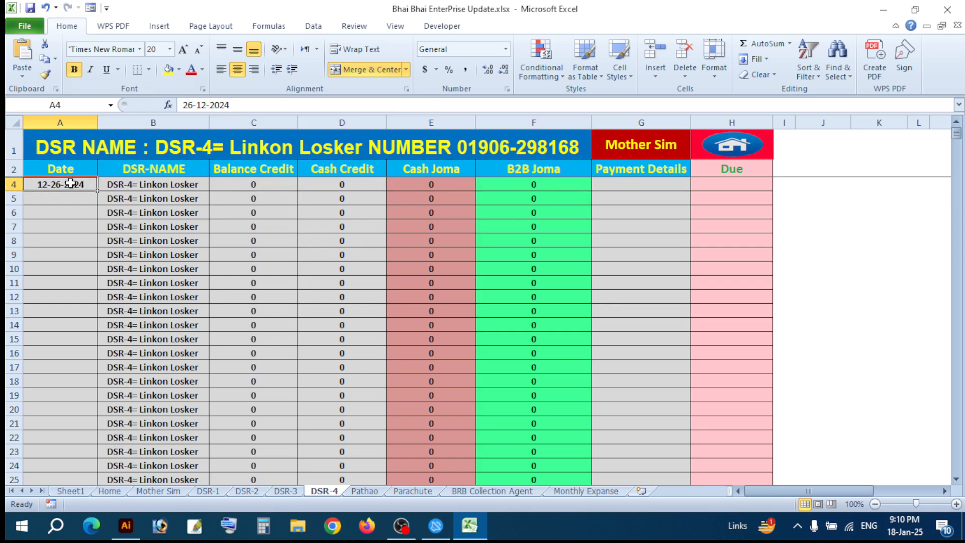
pyautogui.write('18-01-2025')
pyautogui.press('Return')
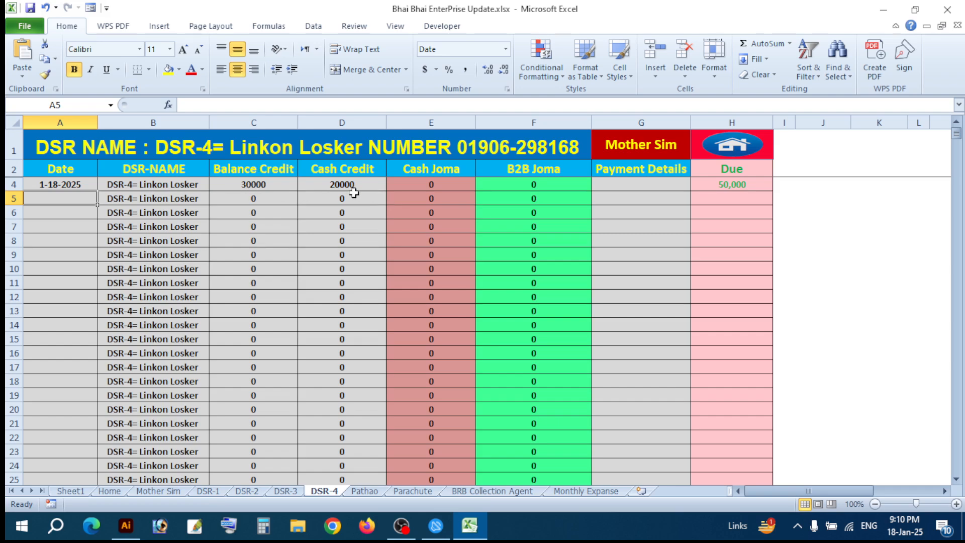
pyautogui.click(673, 151)
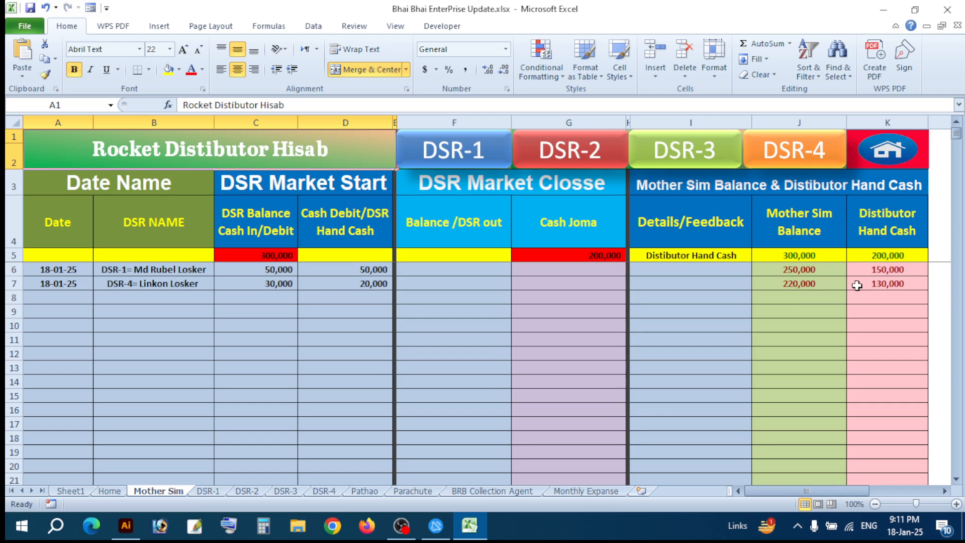
# Step: Review the last balances, hand cash and status on the Home sheet, and return to the Mother Sim sheet
pyautogui.click(883, 151)
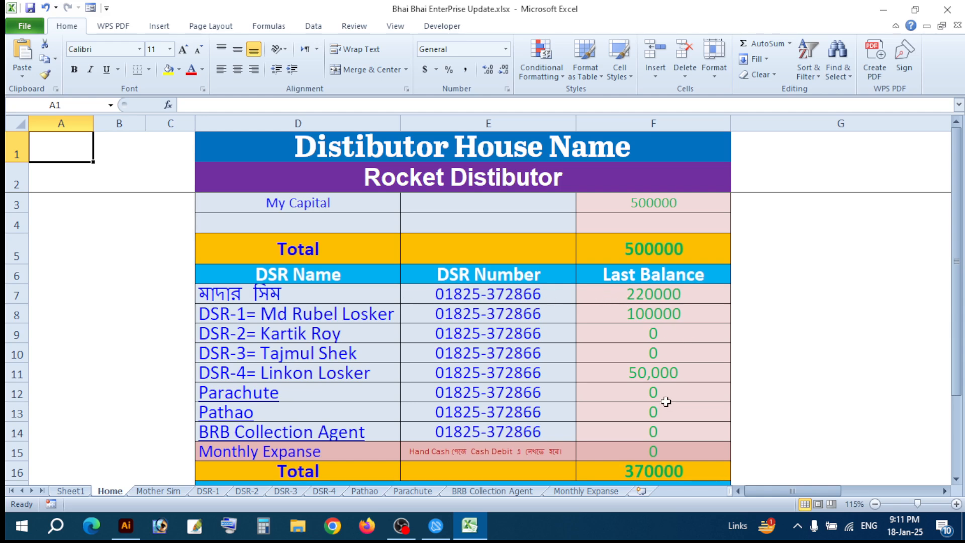
pyautogui.scroll(-3, 666, 402)
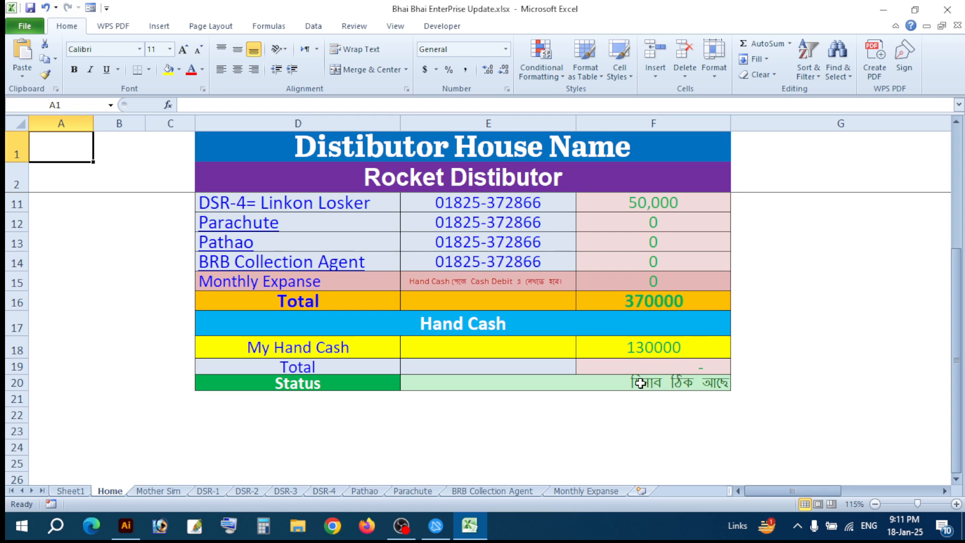
pyautogui.scroll(3, 640, 383)
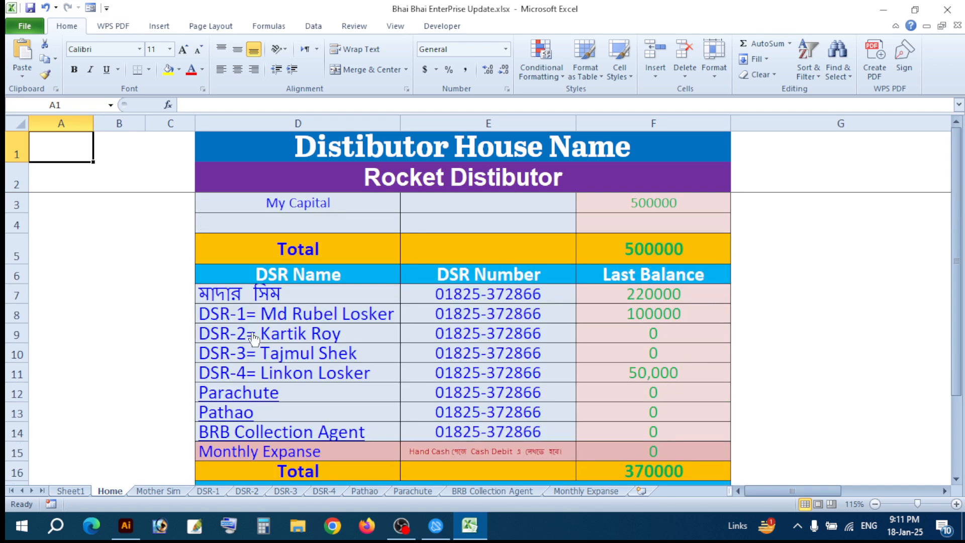
pyautogui.click(265, 296)
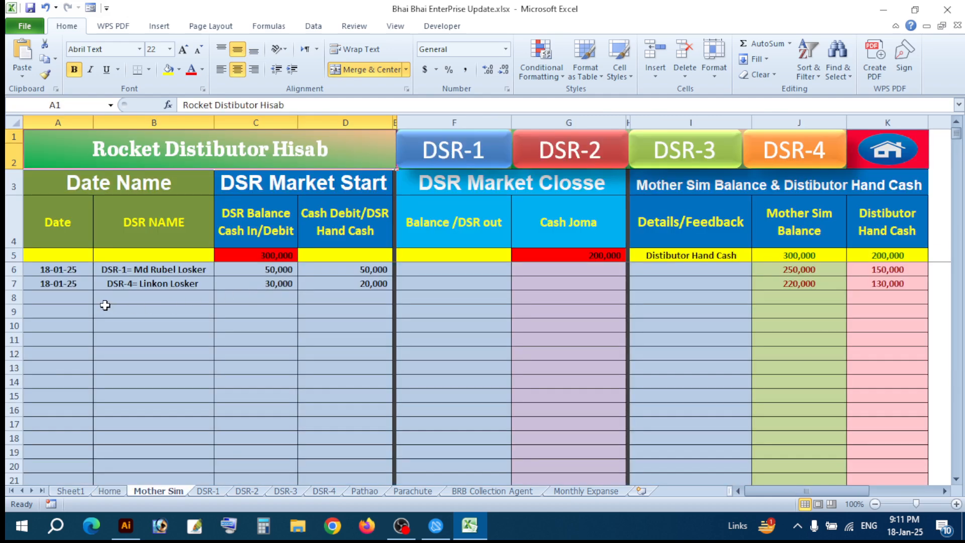
# Step: Enter the date 18-01-2025 in row 8 of the Mother Sim sheet and choose the DSR-1 representative as the DSR name
pyautogui.click(76, 301)
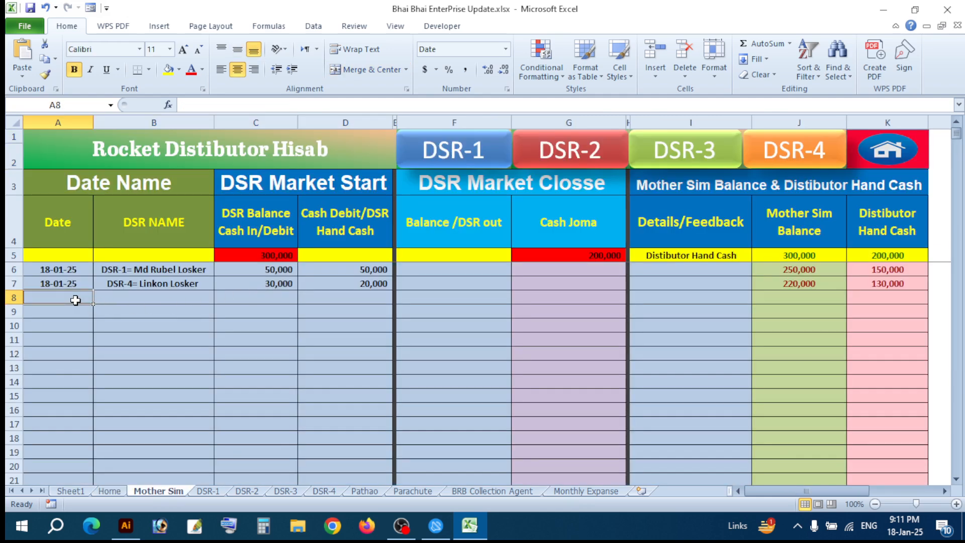
pyautogui.write('18-01-2025')
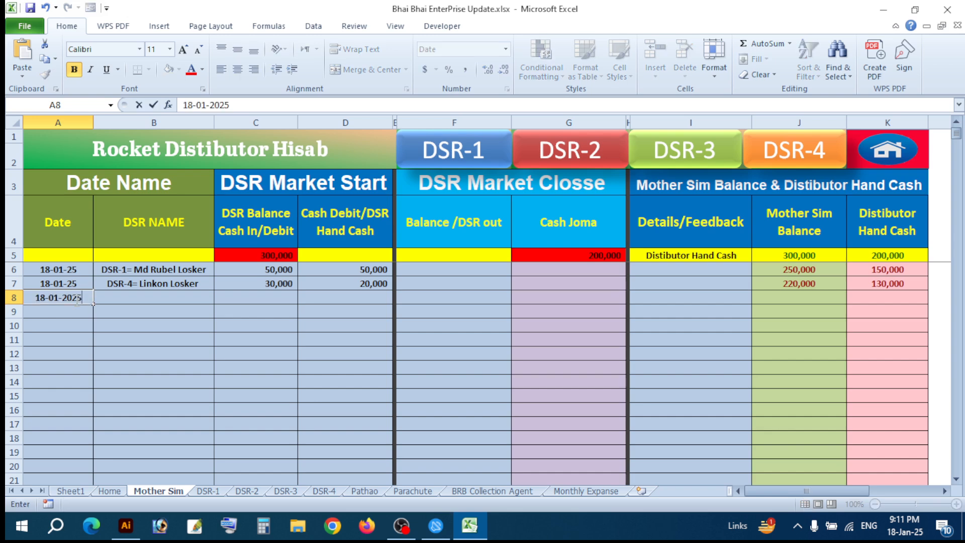
pyautogui.press('Tab')
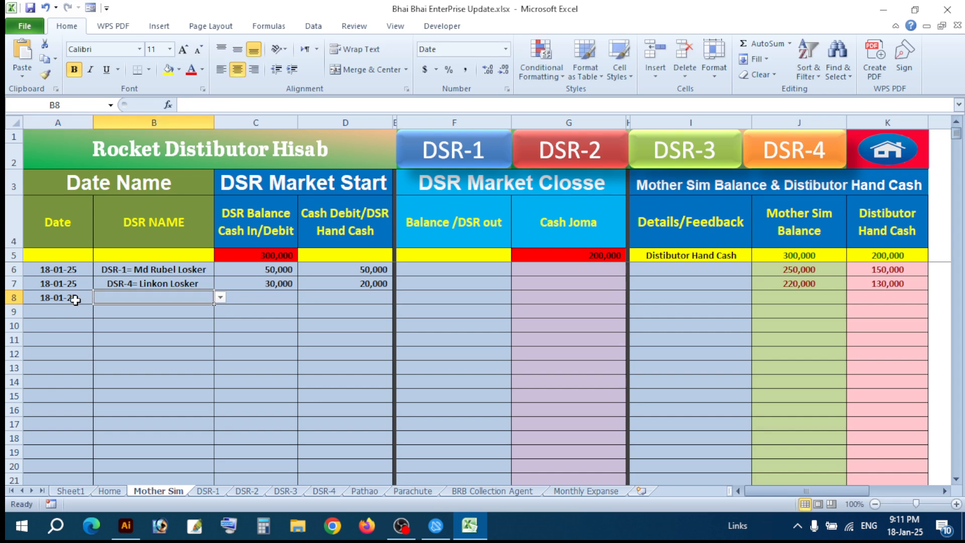
pyautogui.press('Tab')
pyautogui.press('Tab')
pyautogui.press('Tab')
pyautogui.press('Tab')
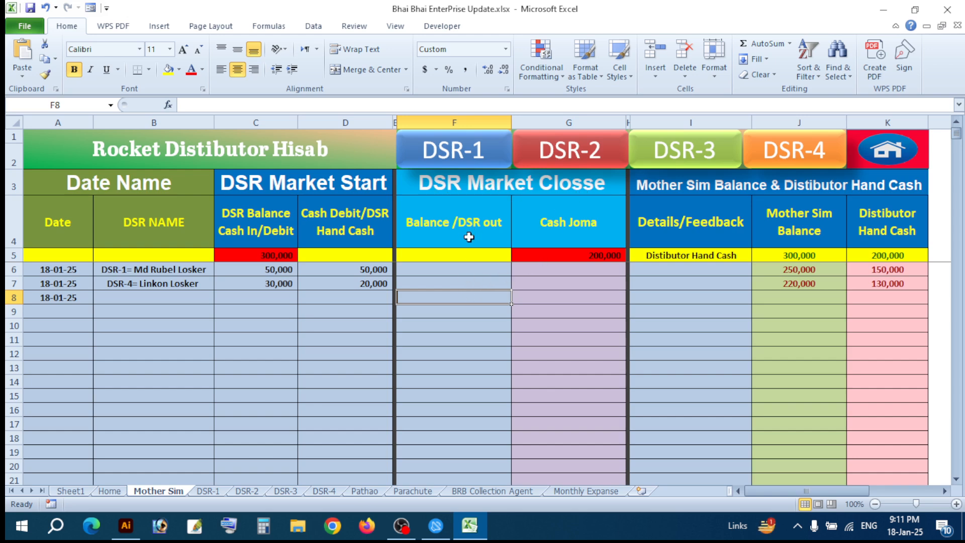
pyautogui.click(202, 301)
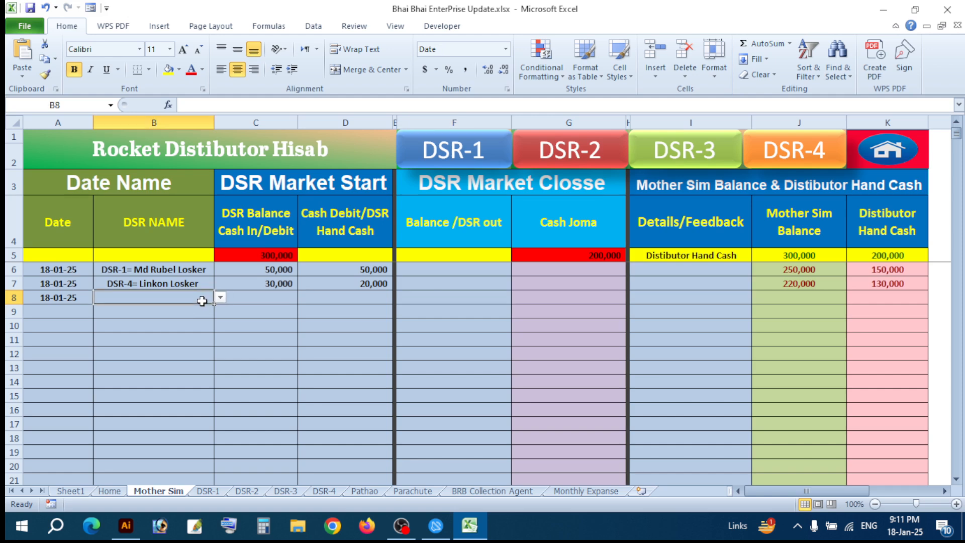
pyautogui.click(221, 298)
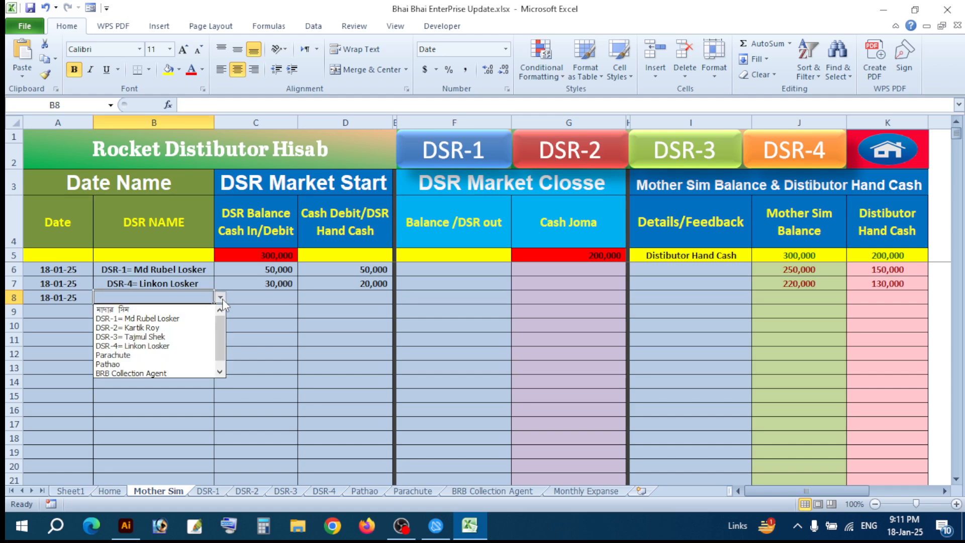
pyautogui.click(208, 319)
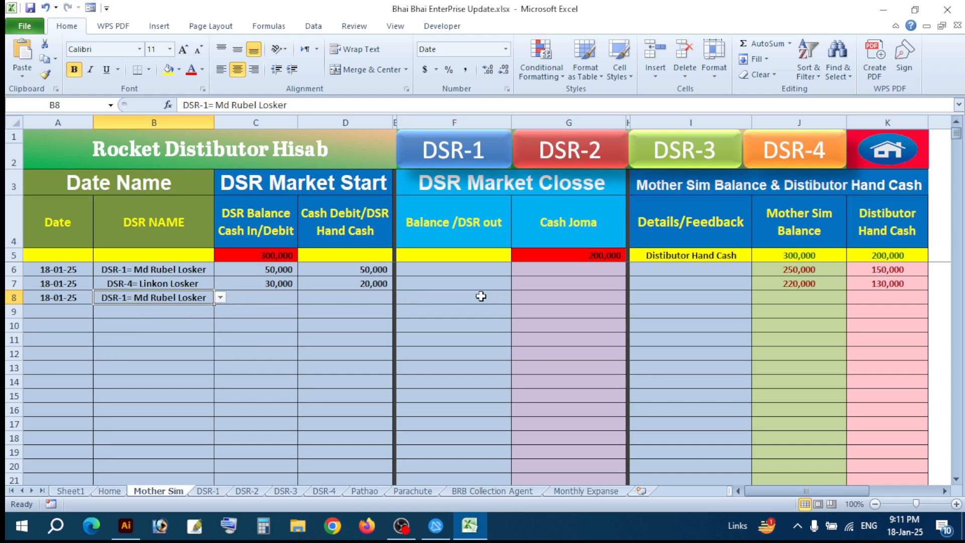
# Step: Enter 50000 in row 8 for both Balance /DSR out and Cash Joma
pyautogui.click(466, 286)
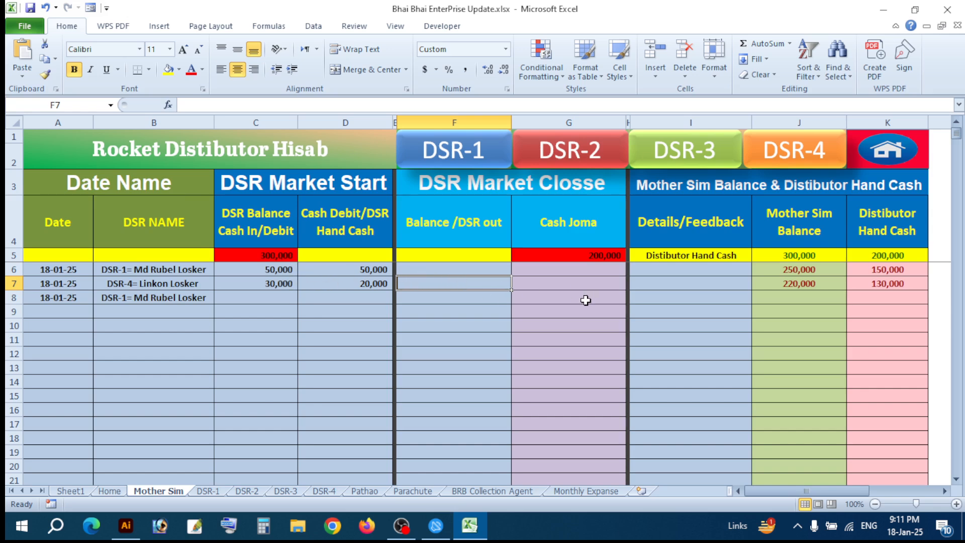
pyautogui.press('Down')
pyautogui.write('50000')
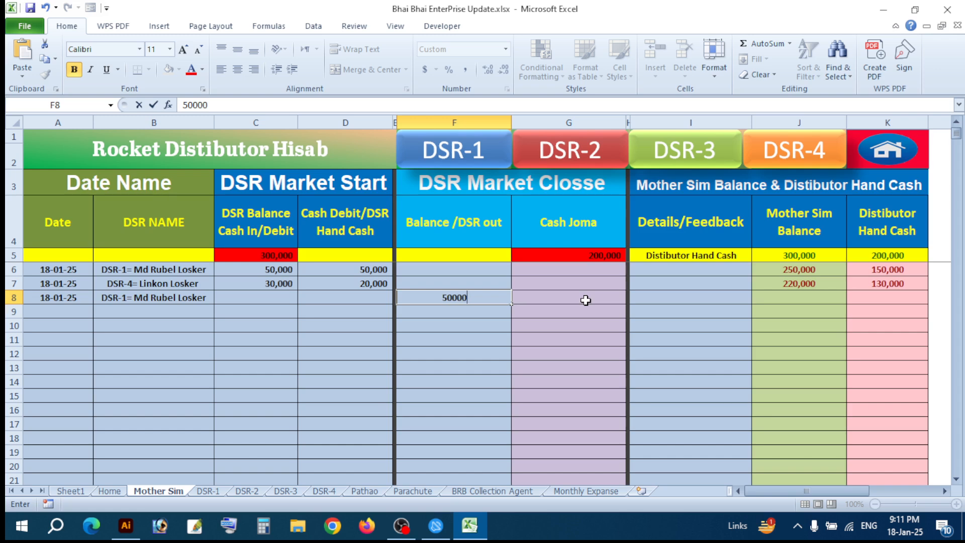
pyautogui.click(586, 300)
pyautogui.write('50,00')
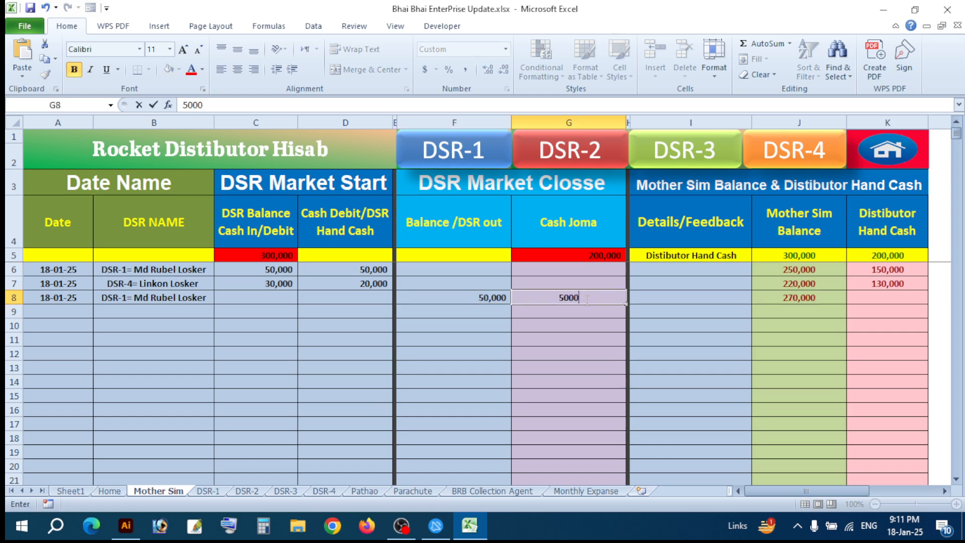
pyautogui.write('0')
pyautogui.press('Return')
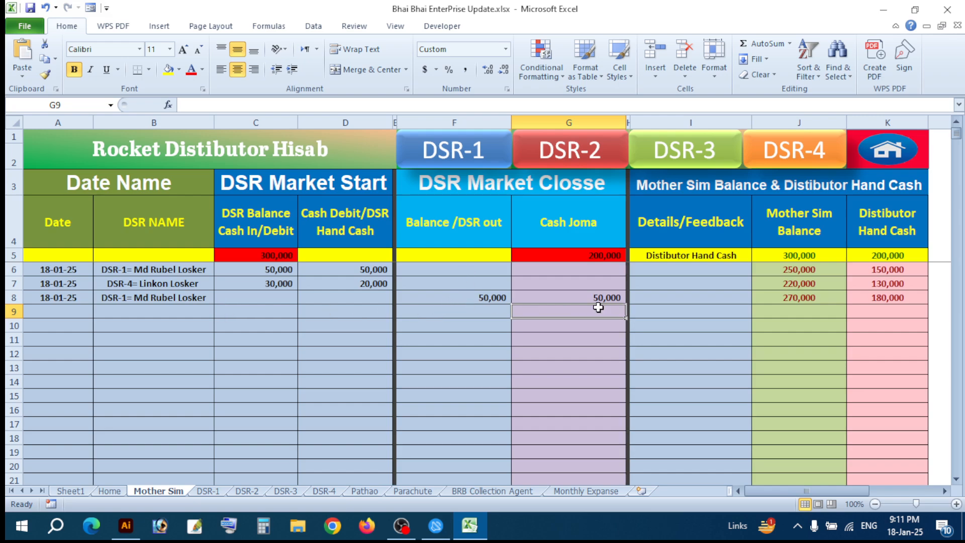
# Step: Review the due amounts on the DSR-1 and DSR-4 sheets and the last balances on the Home sheet
pyautogui.click(454, 151)
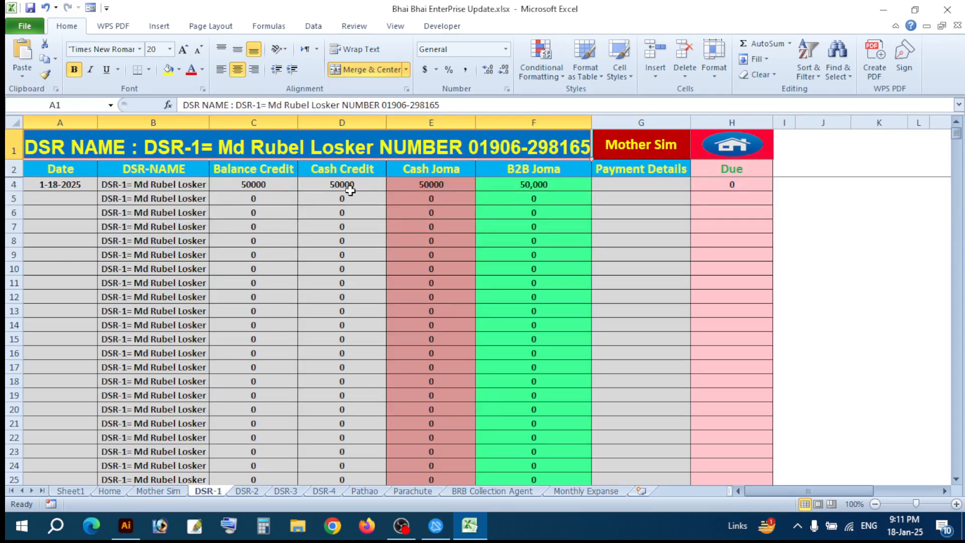
pyautogui.click(724, 184)
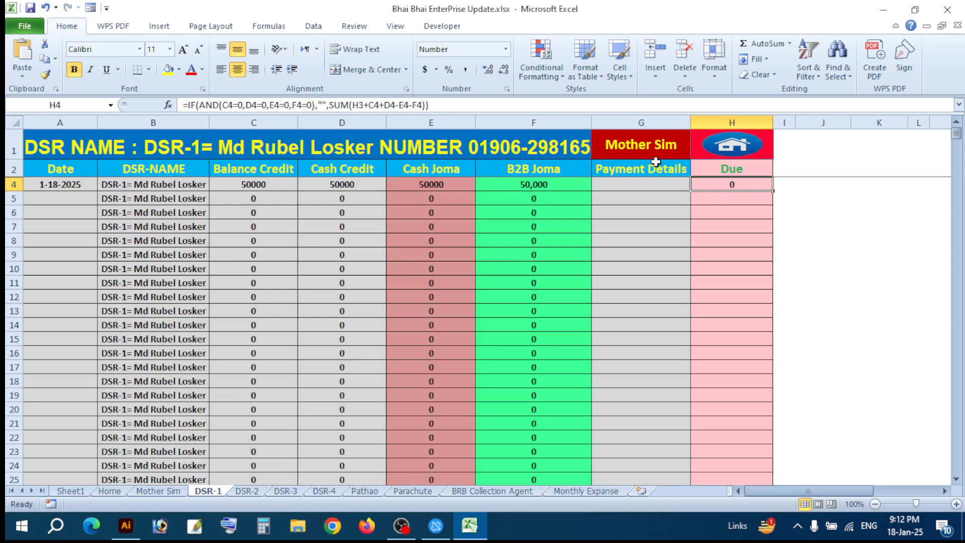
pyautogui.click(719, 150)
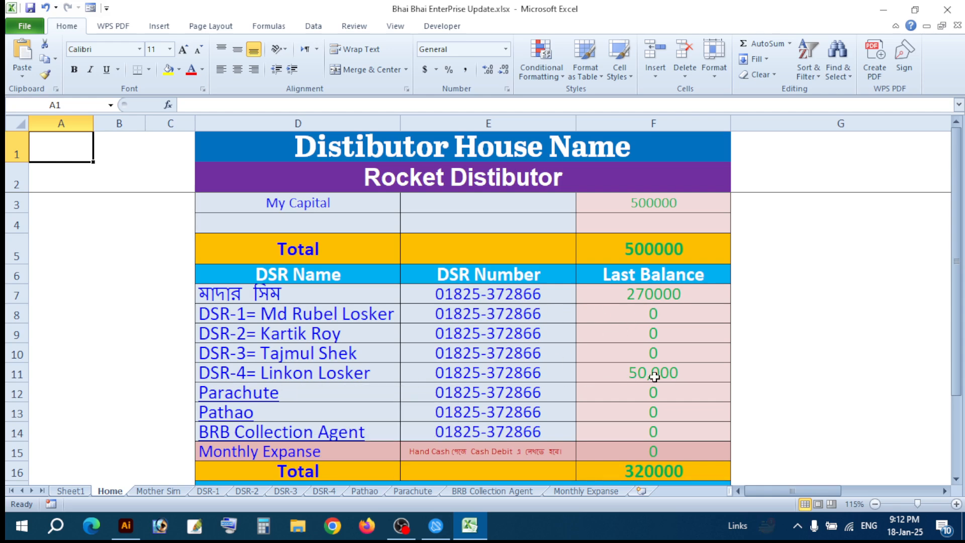
pyautogui.click(345, 377)
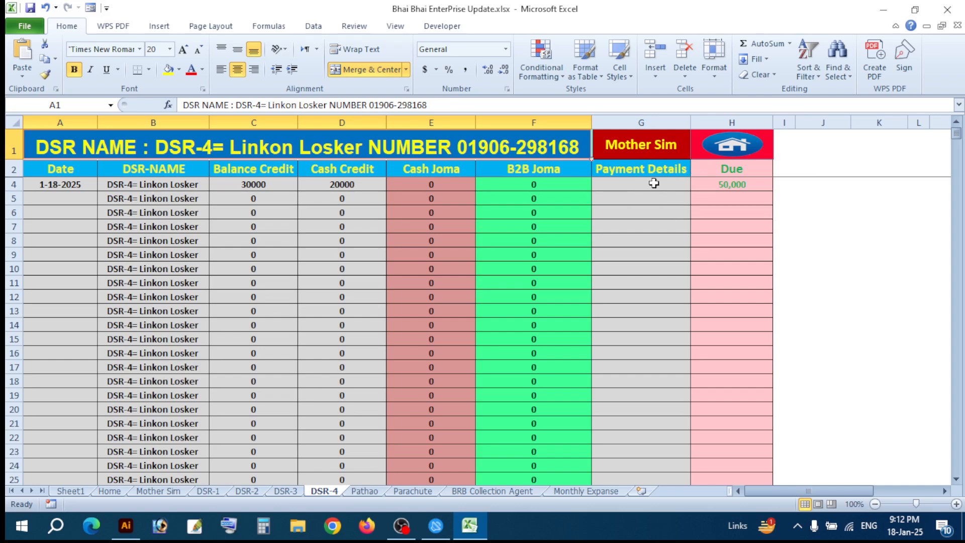
# Step: Return to the Mother Sim sheet, enter the date 18-01-2025 in row 9 and choose the DSR-4 representative as the DSR name
pyautogui.click(623, 152)
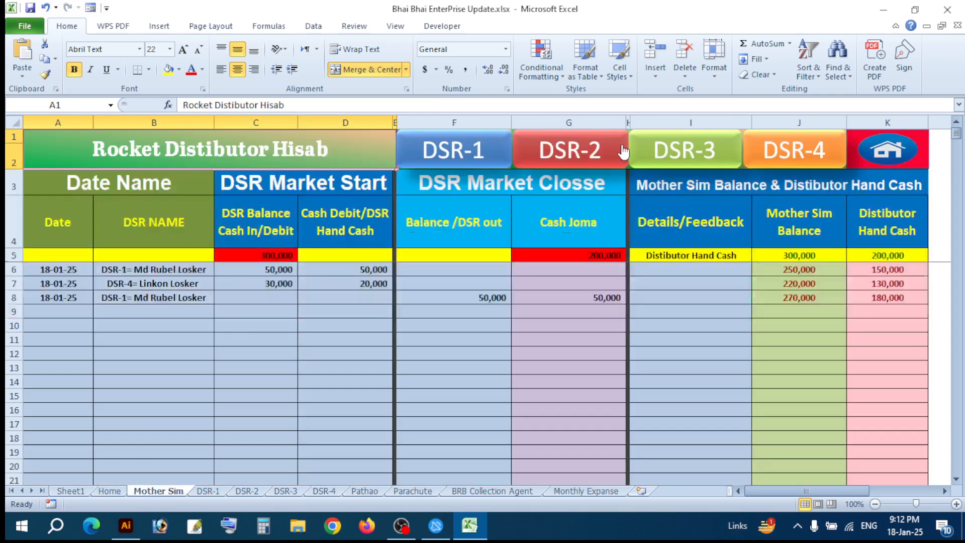
pyautogui.click(123, 312)
pyautogui.click(60, 312)
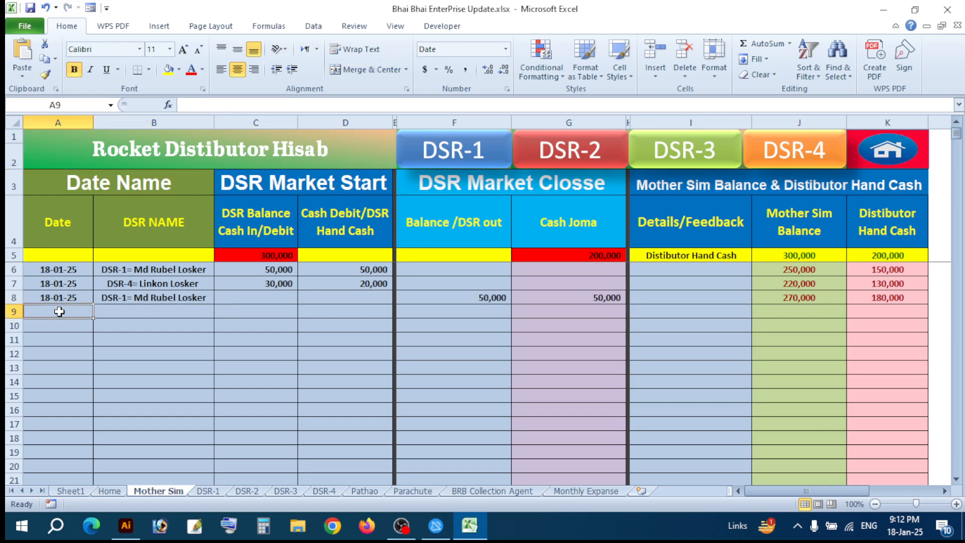
pyautogui.hotkey('ctrl', ';')
pyautogui.press('Tab')
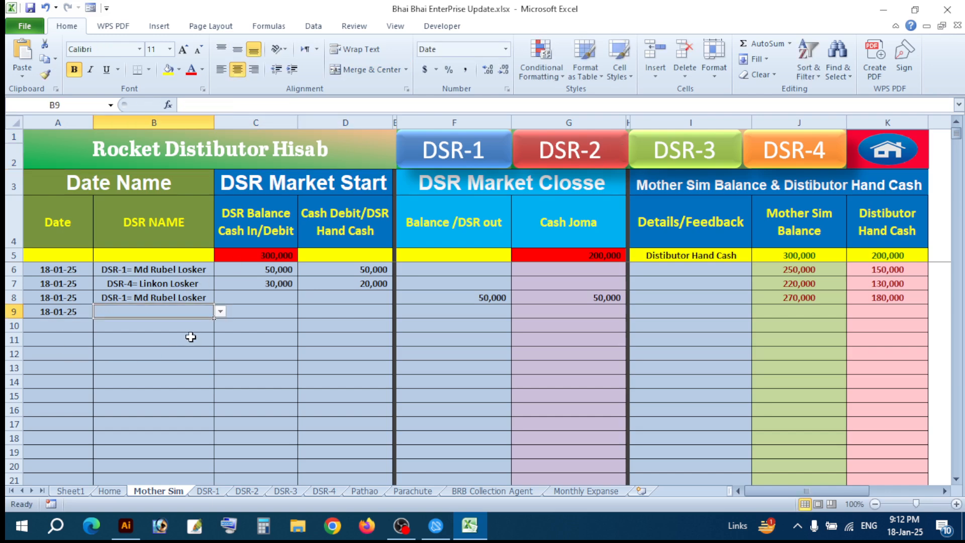
pyautogui.click(220, 312)
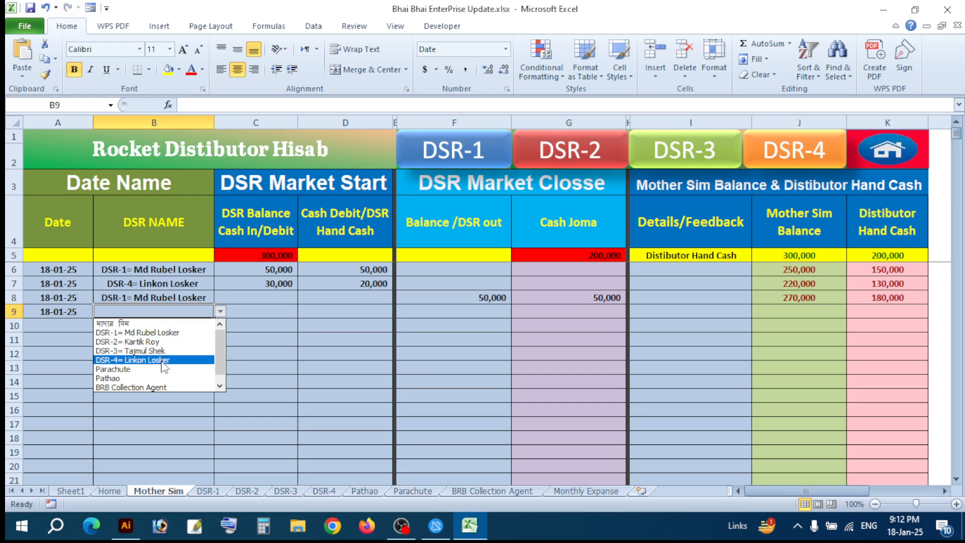
pyautogui.click(190, 359)
pyautogui.click(255, 311)
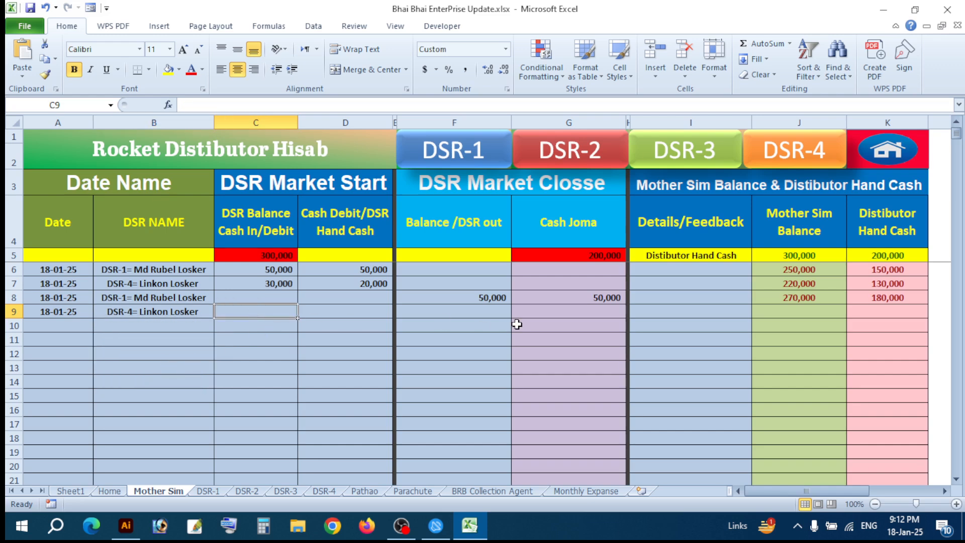
# Step: Enter 20000 for Balance /DSR out and 30000 for Cash Joma in row 9
pyautogui.click(492, 314)
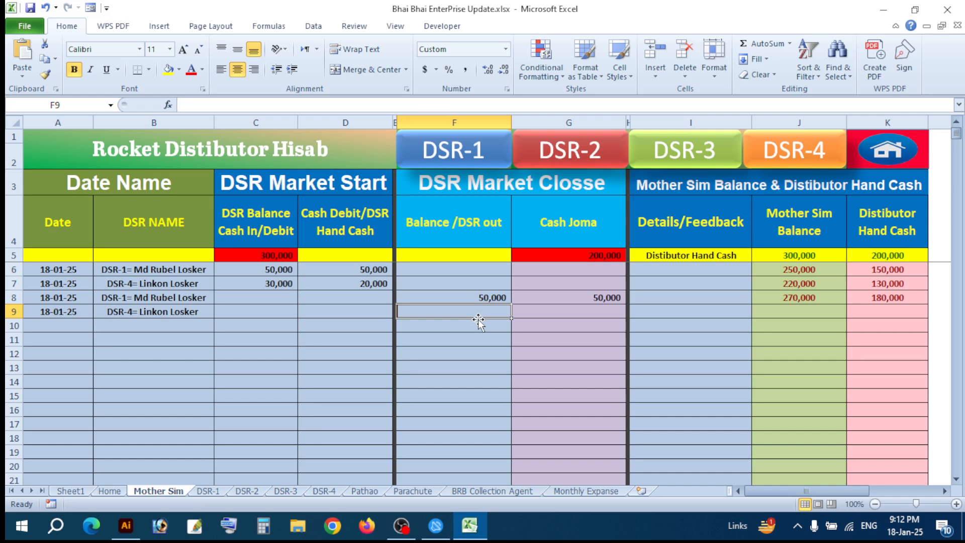
pyautogui.write('20000')
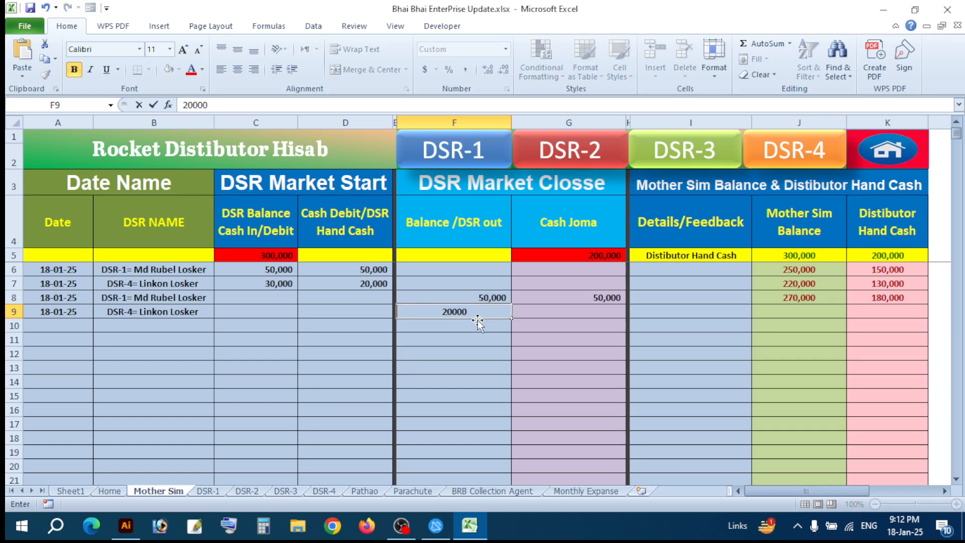
pyautogui.press('Tab')
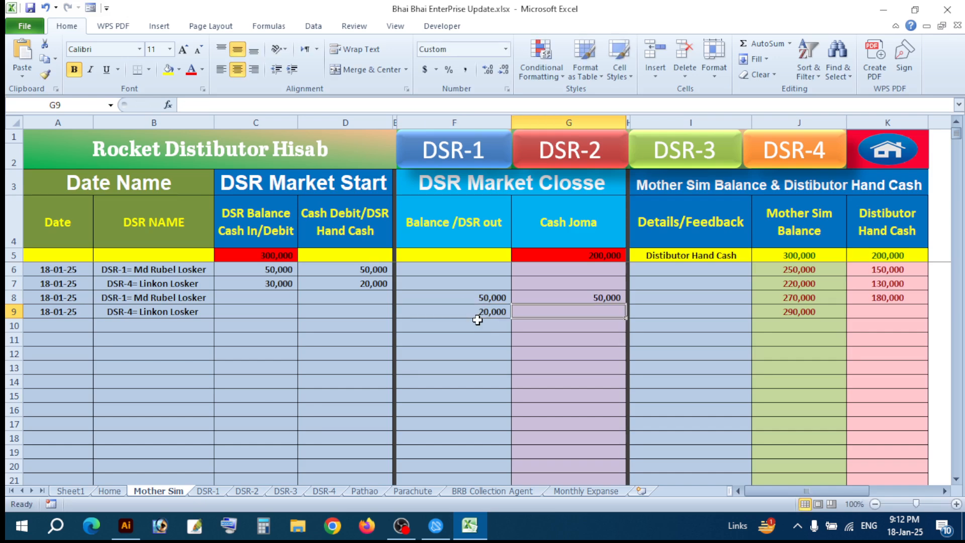
pyautogui.write('30000')
pyautogui.press('Return')
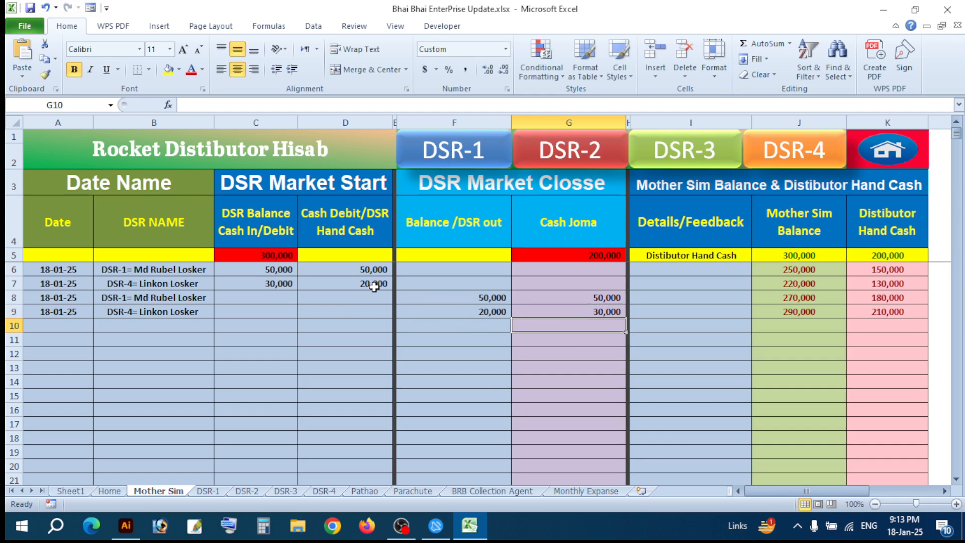
pyautogui.click(572, 310)
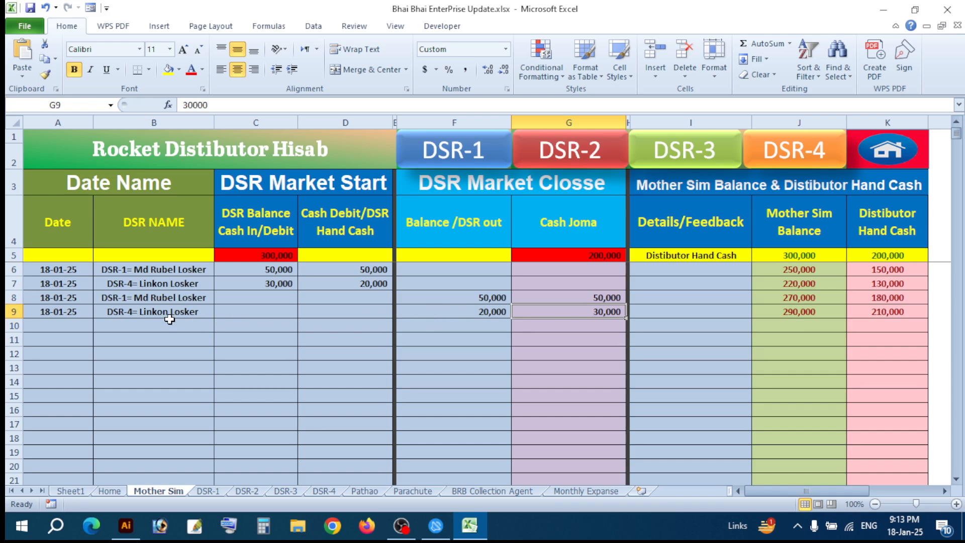
# Step: Review the due amount on the DSR-4 sheet and the last balances, hand cash and status on the Home sheet
pyautogui.click(806, 158)
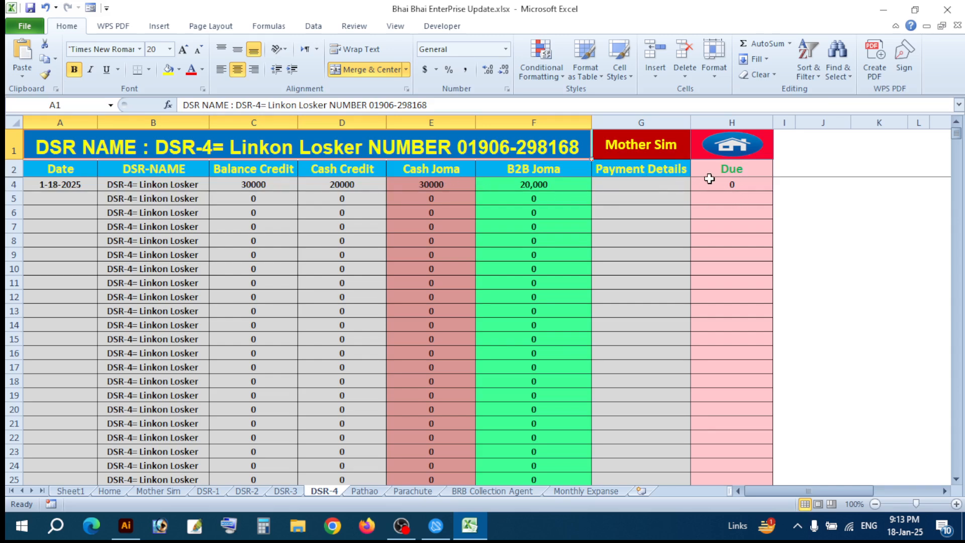
pyautogui.click(733, 152)
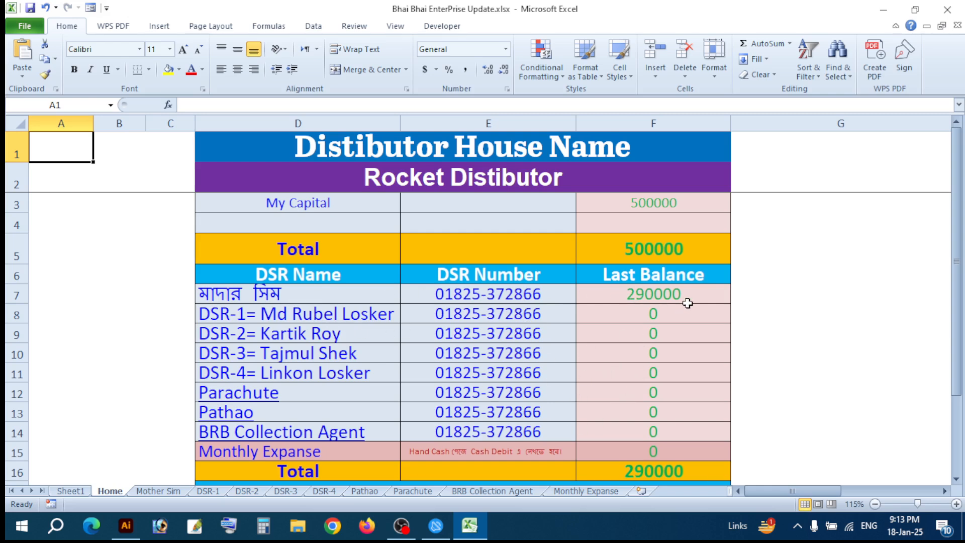
pyautogui.scroll(-3, 624, 300)
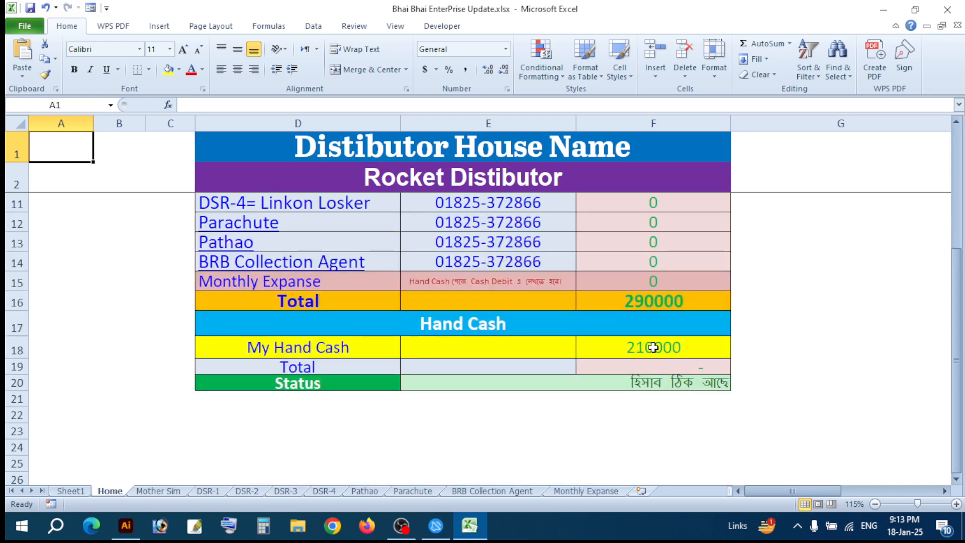
pyautogui.moveTo(639, 298); pyautogui.dragTo(646, 346)
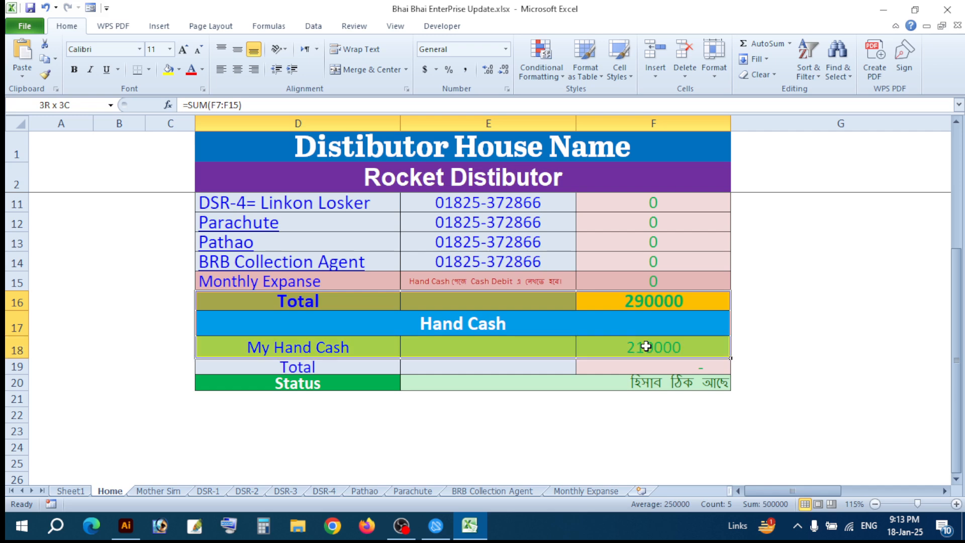
pyautogui.click(759, 337)
pyautogui.scroll(3, 657, 333)
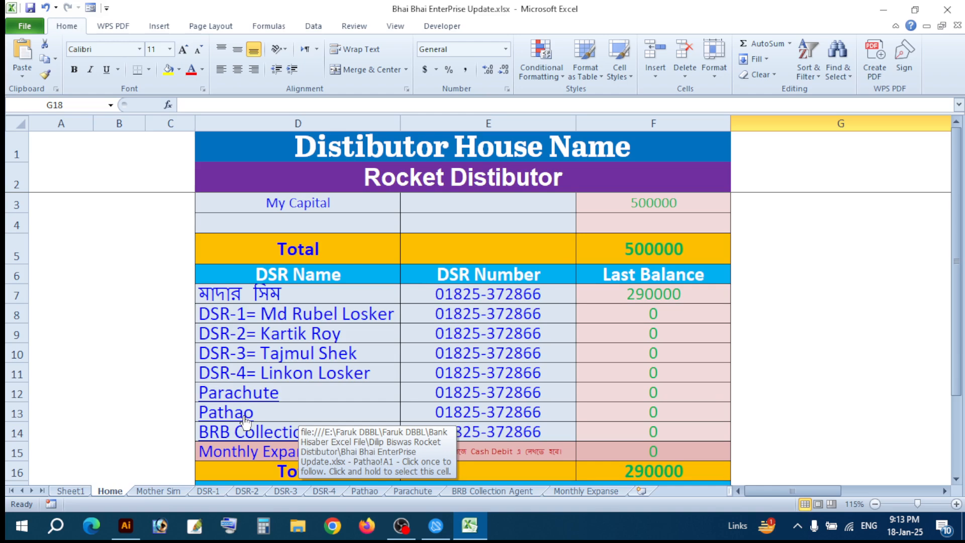
# Step: Look at the Pathao sheet and return to the Home sheet
pyautogui.click(226, 412)
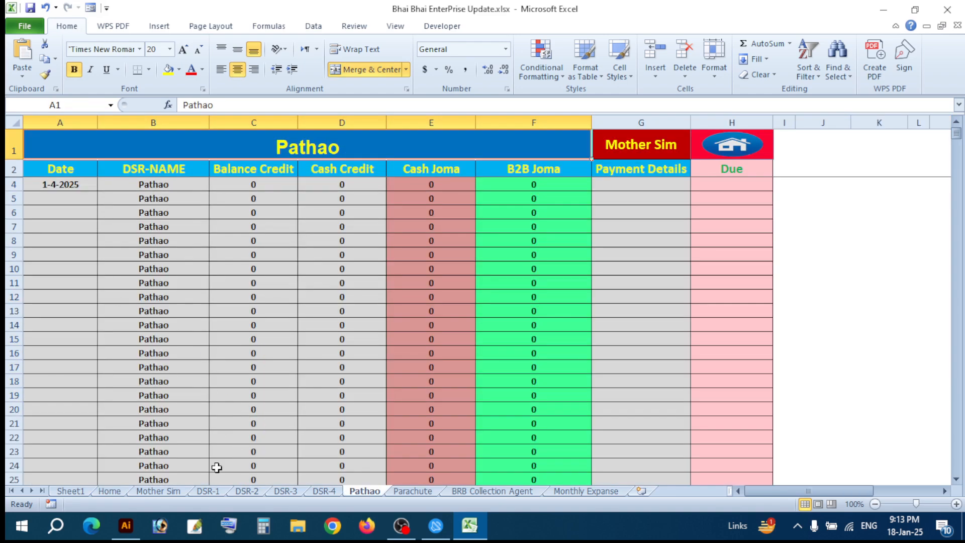
pyautogui.click(104, 490)
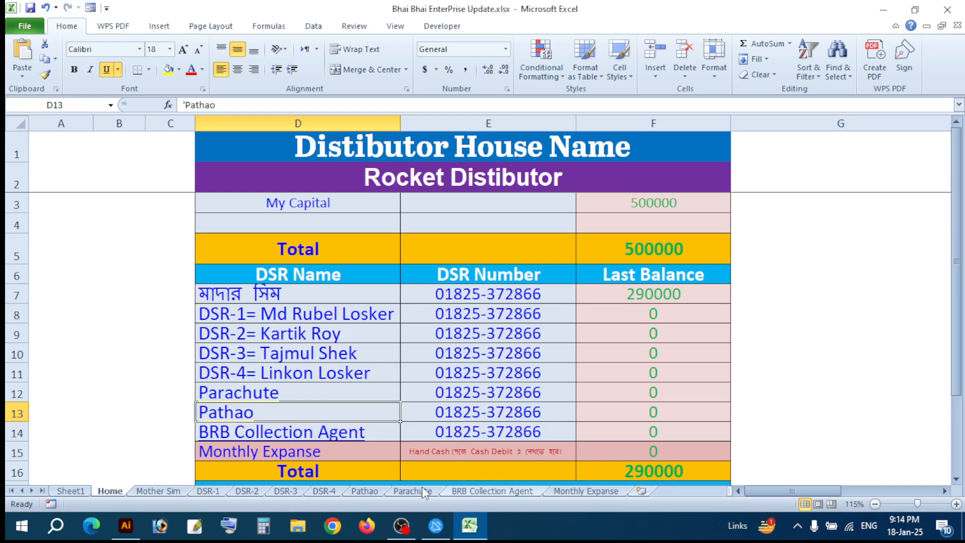
pyautogui.click(177, 490)
pyautogui.click(109, 490)
# Step: Fill row 10 of the Mother Sim sheet with the date 18-01-2025, the name Pathao and 100,000 for DSR Balance Cash In/Debit
pyautogui.click(149, 488)
pyautogui.click(74, 327)
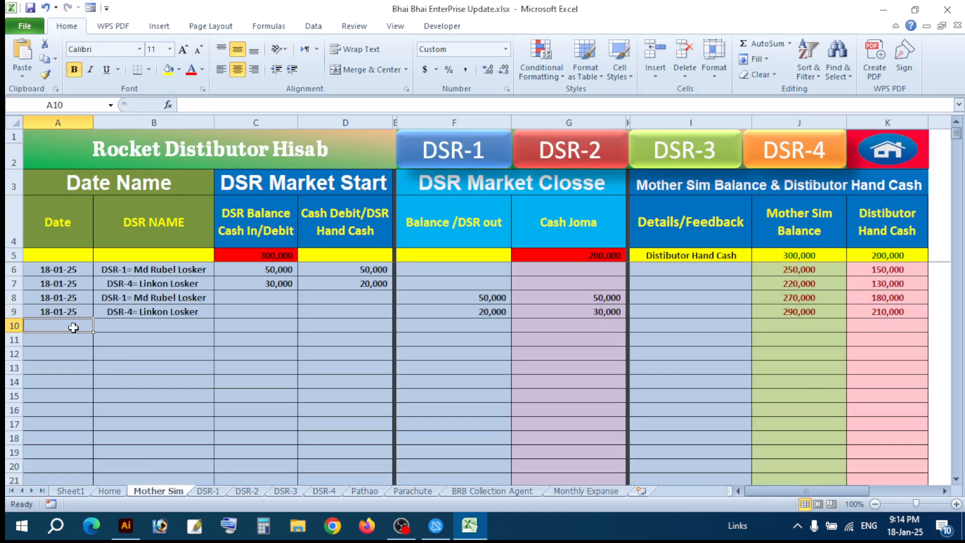
pyautogui.write('18-01-2025')
pyautogui.press('Tab')
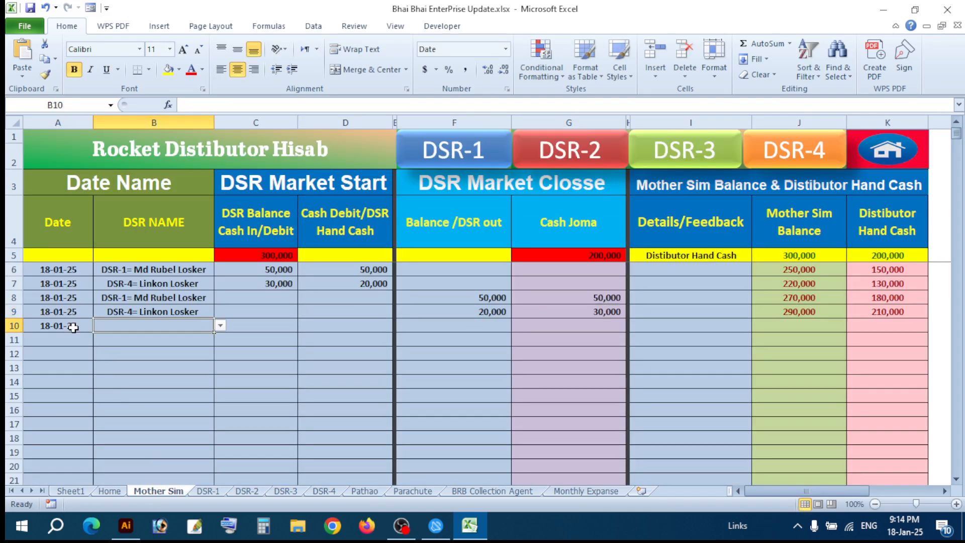
pyautogui.click(221, 325)
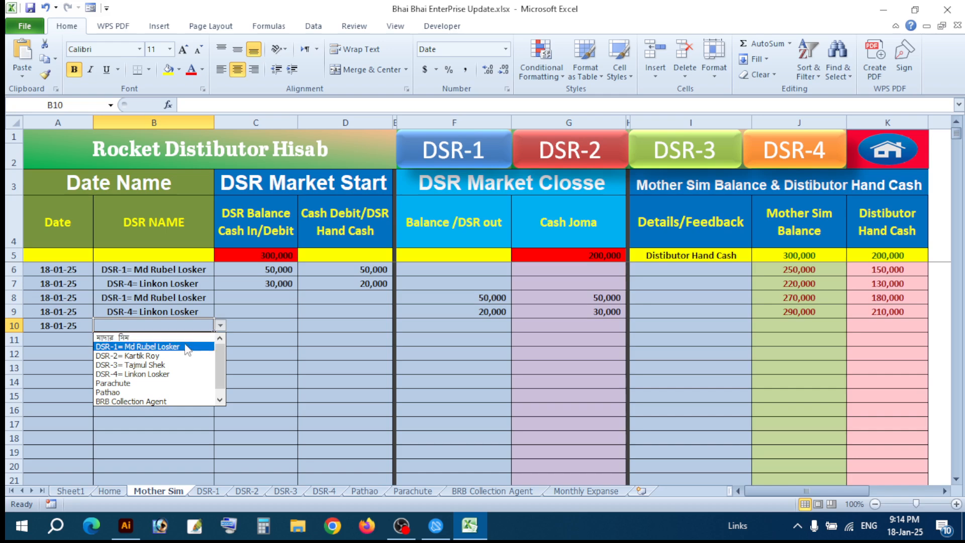
pyautogui.click(152, 393)
pyautogui.click(267, 325)
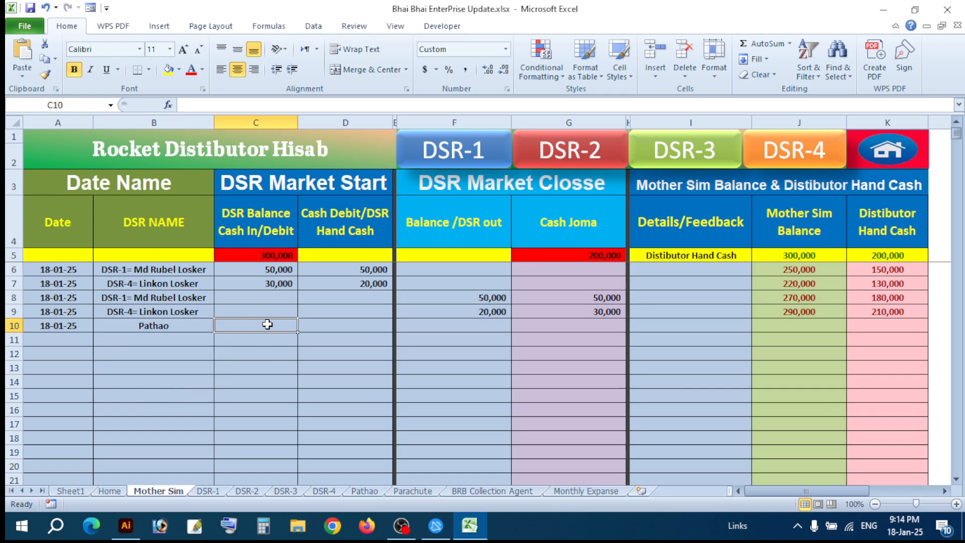
pyautogui.write('100,000')
pyautogui.press('Return')
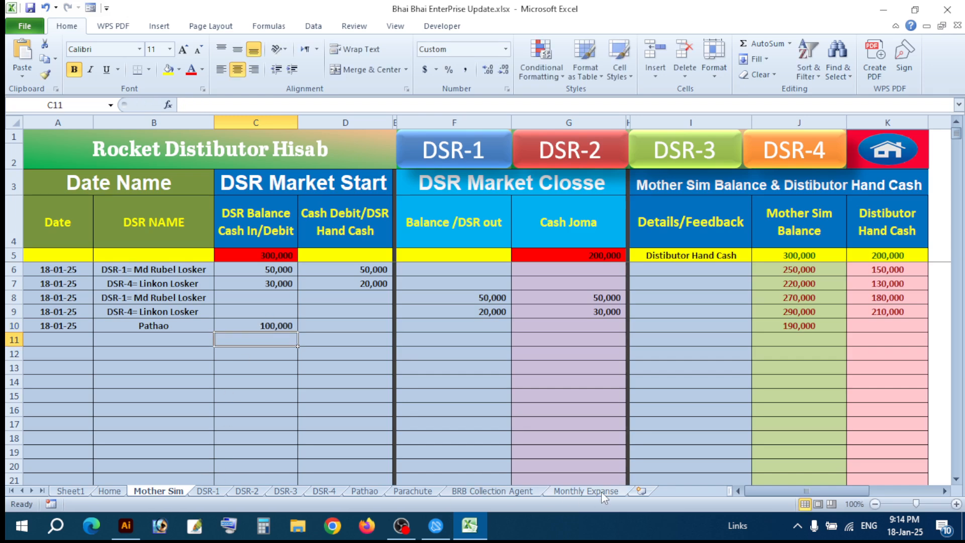
# Step: Set the date in row 4 of the Pathao sheet to 18-01-2025
pyautogui.click(364, 491)
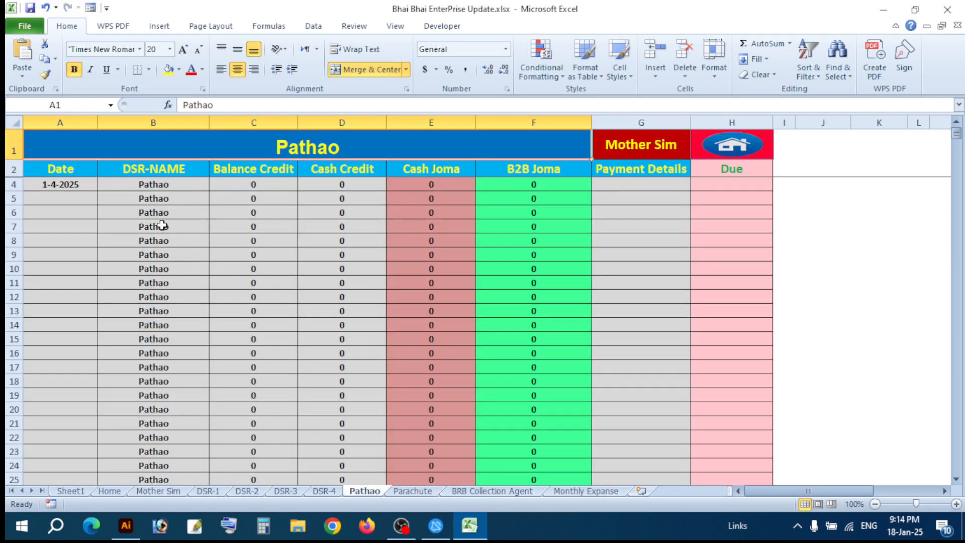
pyautogui.click(77, 186)
pyautogui.hotkey('ctrl', ';')
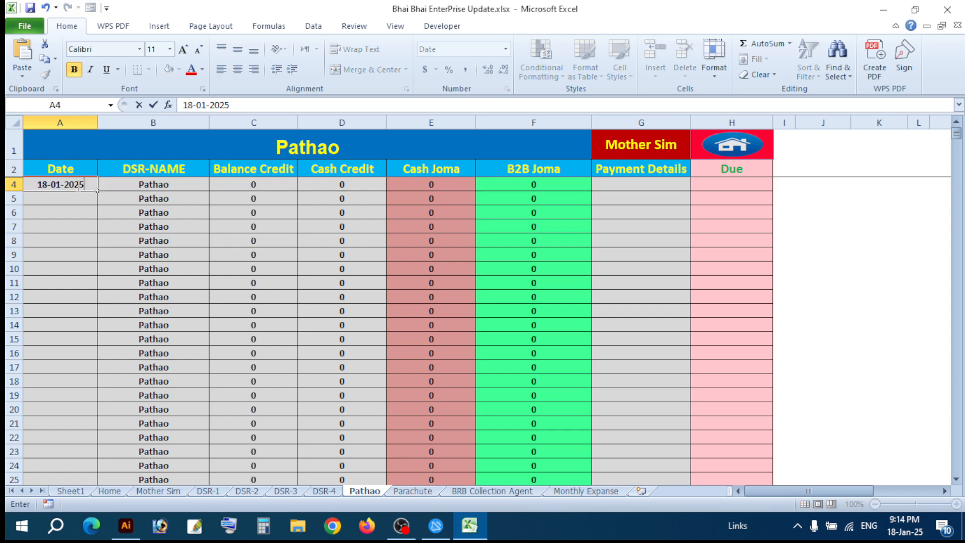
pyautogui.press('Return')
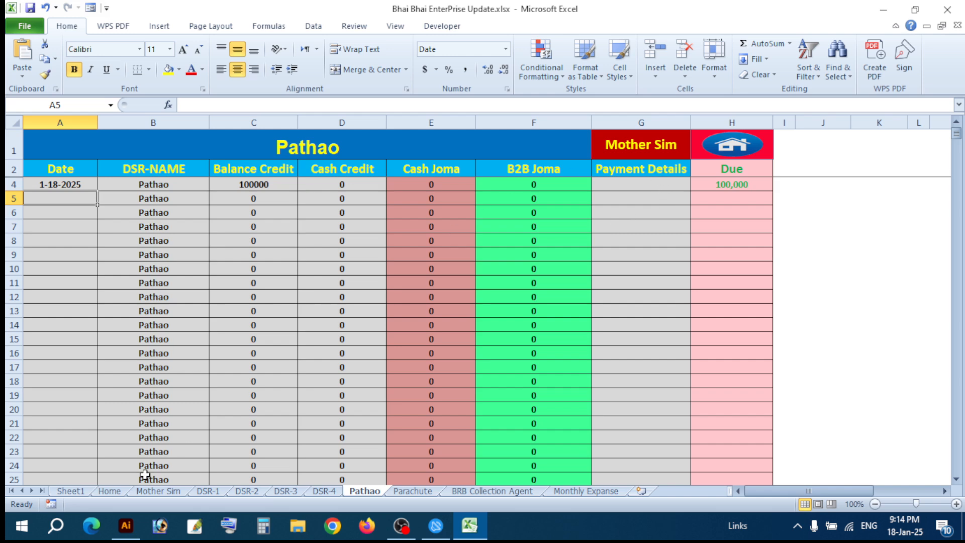
# Step: Enter 100,000 for Cash Joma in the Pathao row of the Mother Sim sheet
pyautogui.click(154, 492)
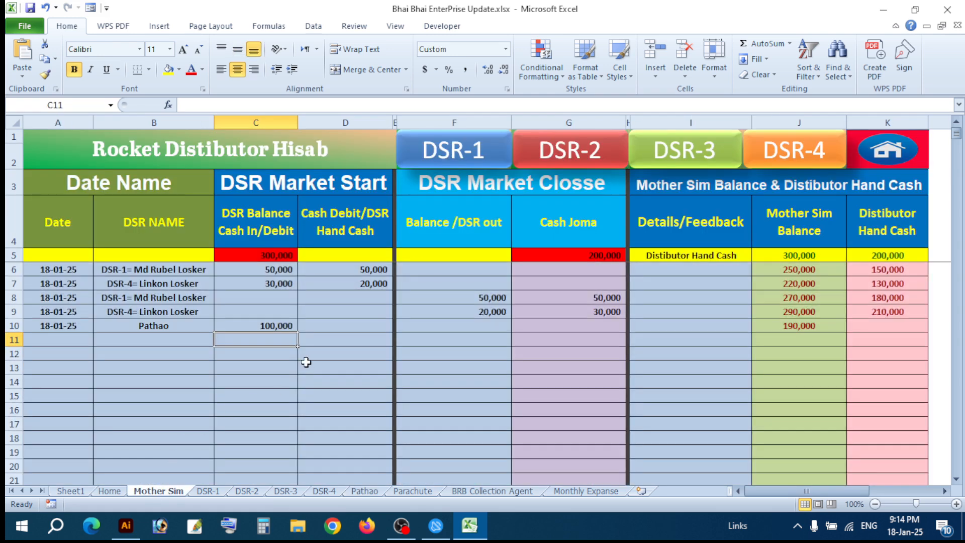
pyautogui.moveTo(82, 326); pyautogui.dragTo(503, 325)
pyautogui.click(503, 325)
pyautogui.press('Tab')
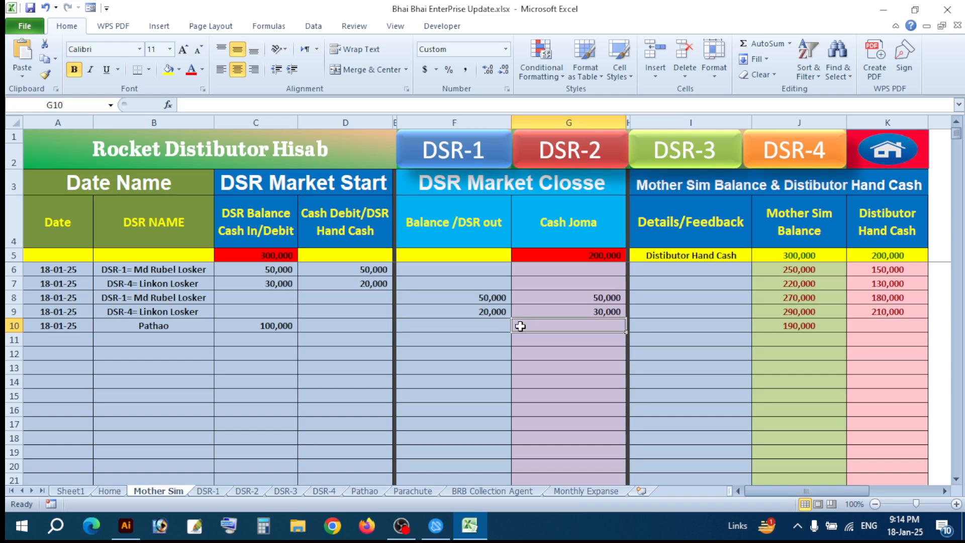
pyautogui.write('100')
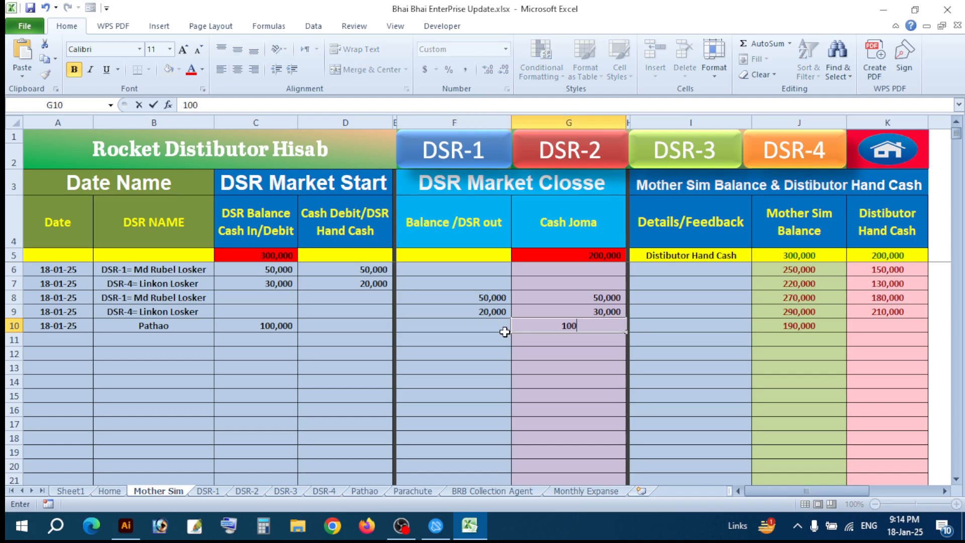
pyautogui.write(',000')
pyautogui.press('Return')
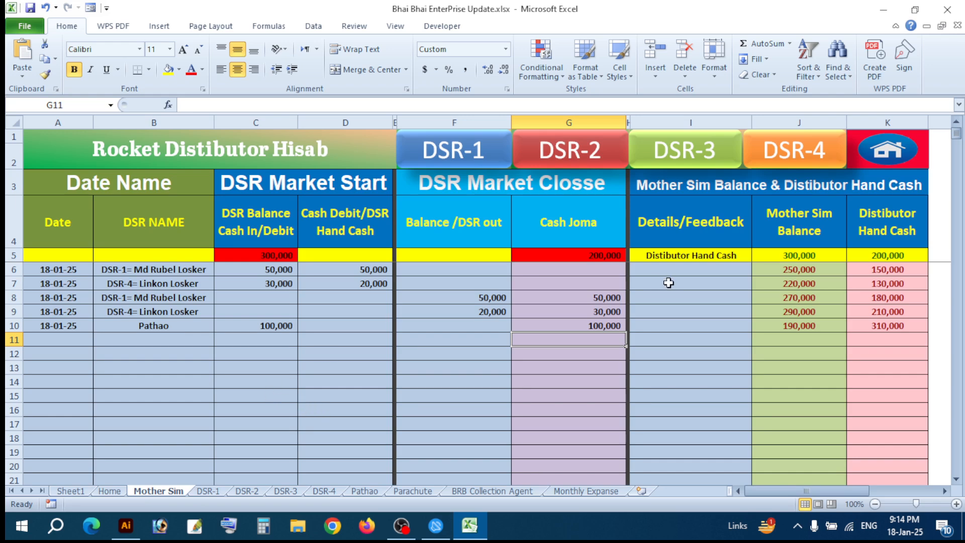
# Step: Review the due amount on the Pathao sheet and the capital, last balances, hand cash and status on the Home sheet
pyautogui.click(365, 491)
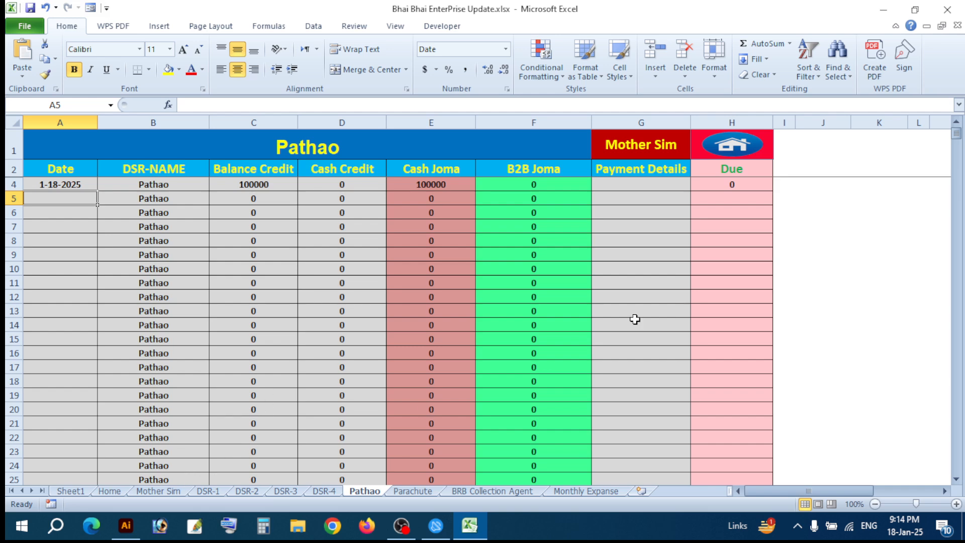
pyautogui.click(719, 149)
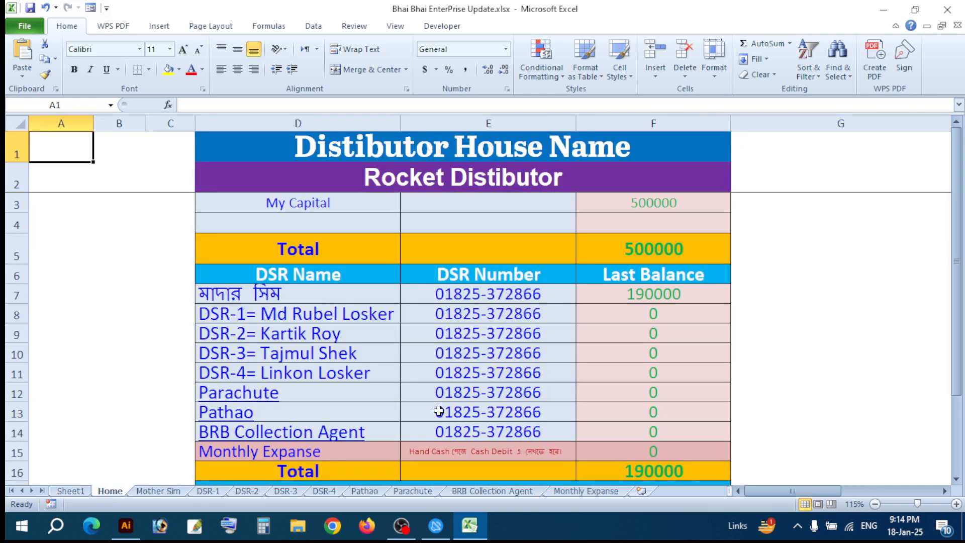
pyautogui.scroll(-3, 608, 400)
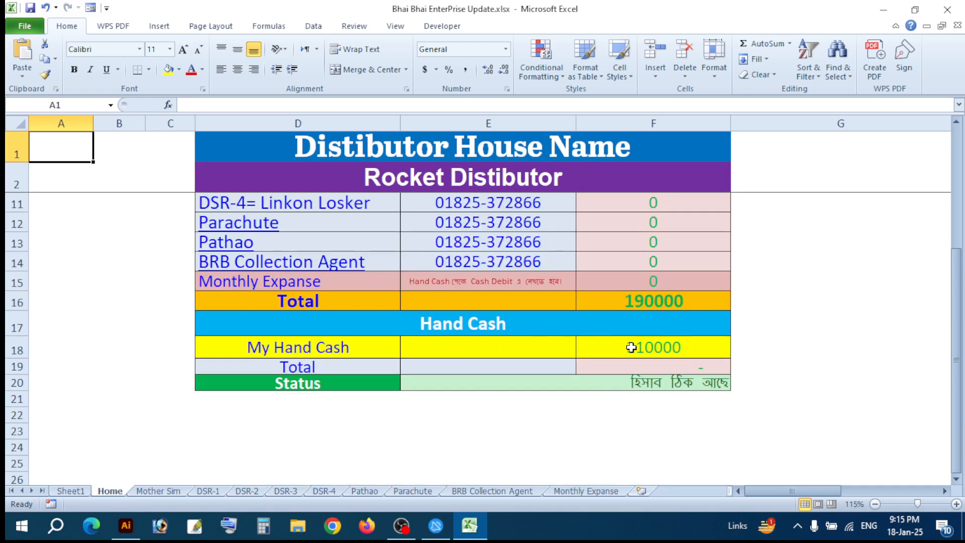
pyautogui.scroll(3, 595, 274)
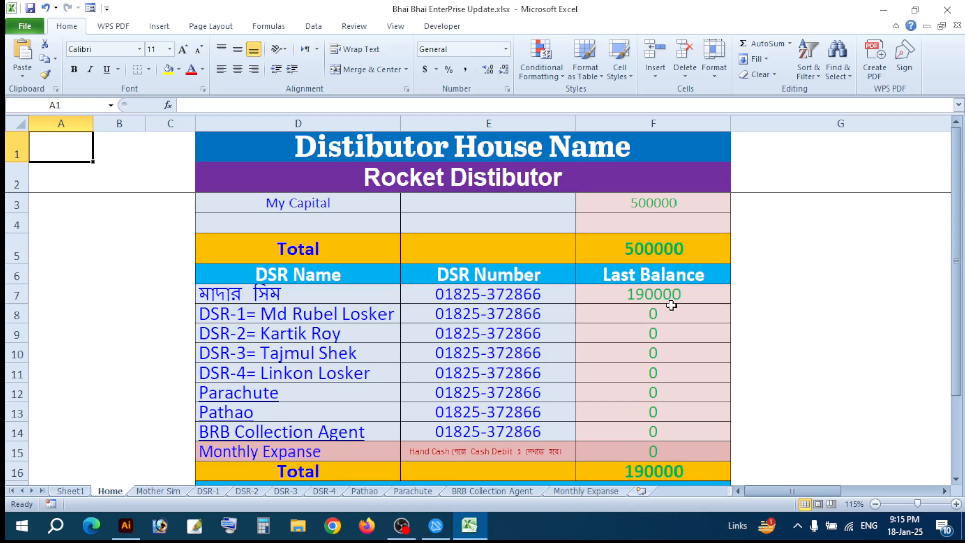
pyautogui.scroll(-3, 614, 324)
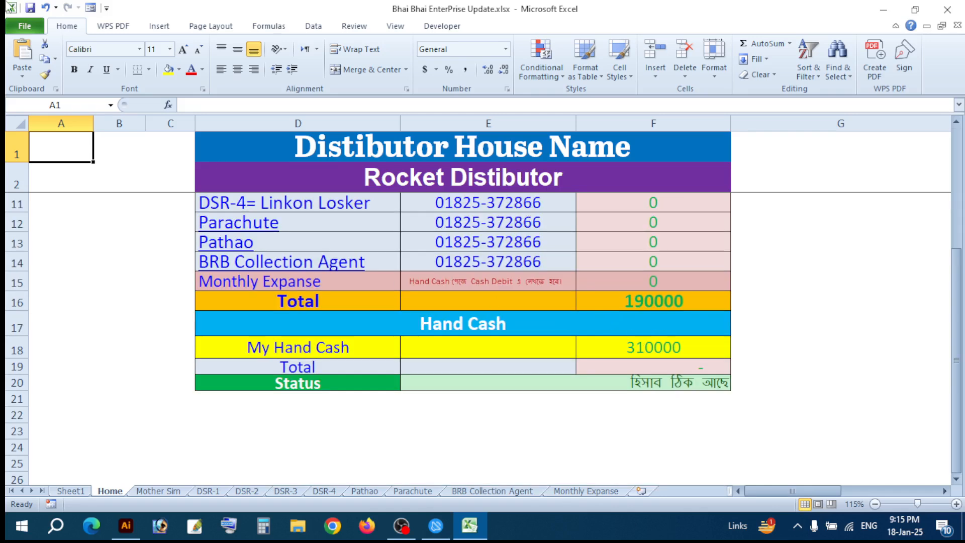
pyautogui.scroll(3, 465, 280)
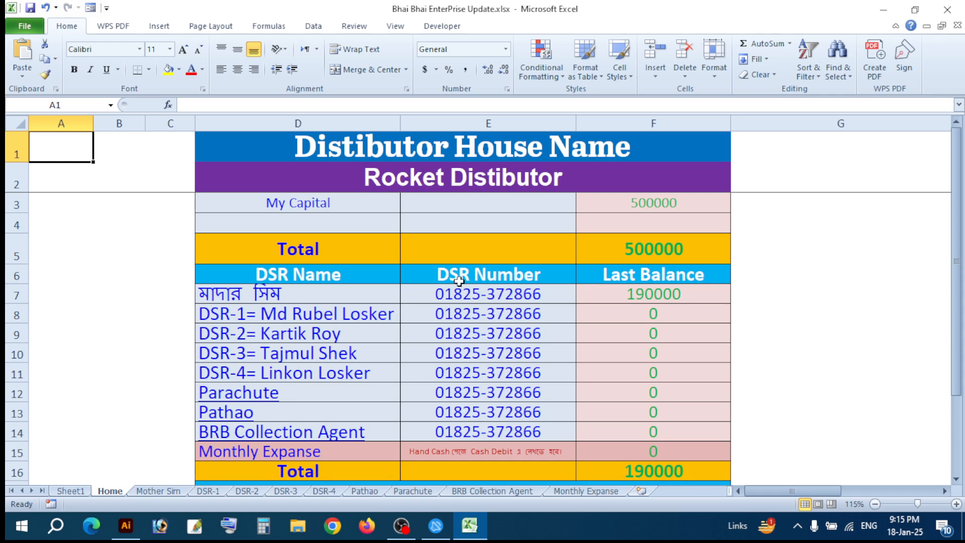
pyautogui.scroll(-3, 458, 281)
pyautogui.scroll(3, 459, 282)
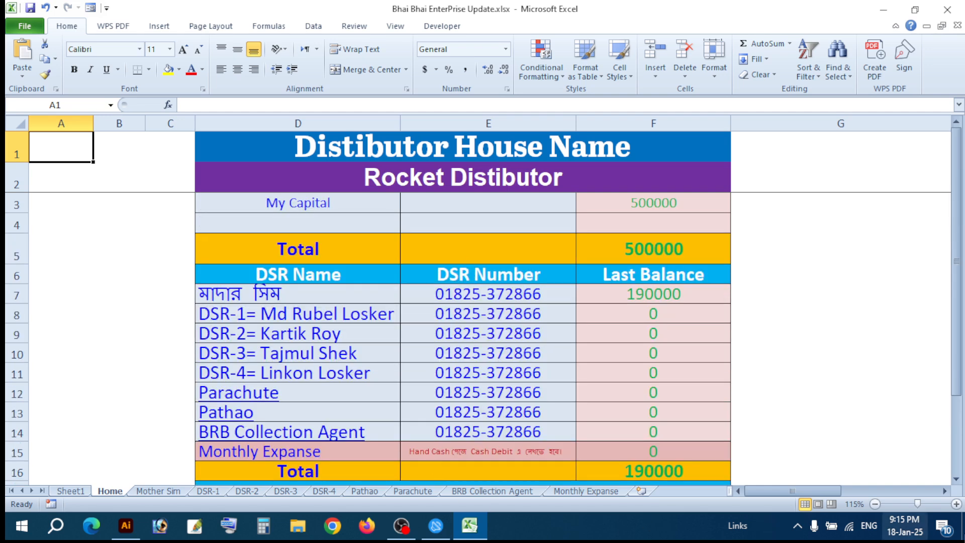
pyautogui.click(797, 525)
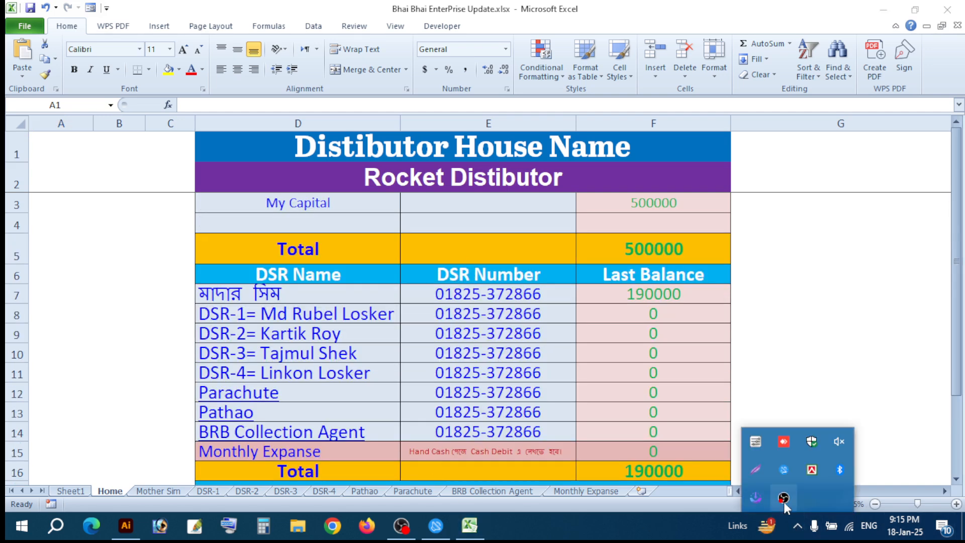